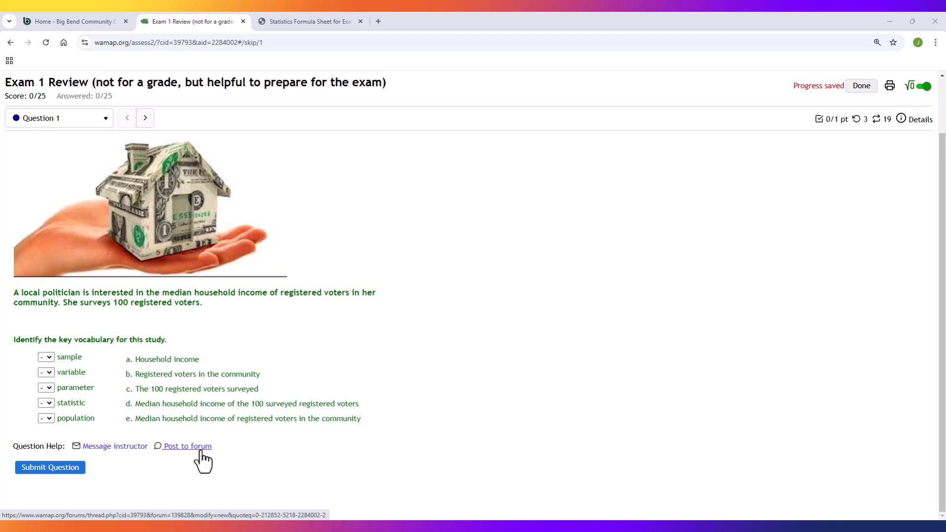
# - Look through the Statistics Formula Sheet for Exams PDF and return to the Exam 1 Review page
pyautogui.click(287, 20)
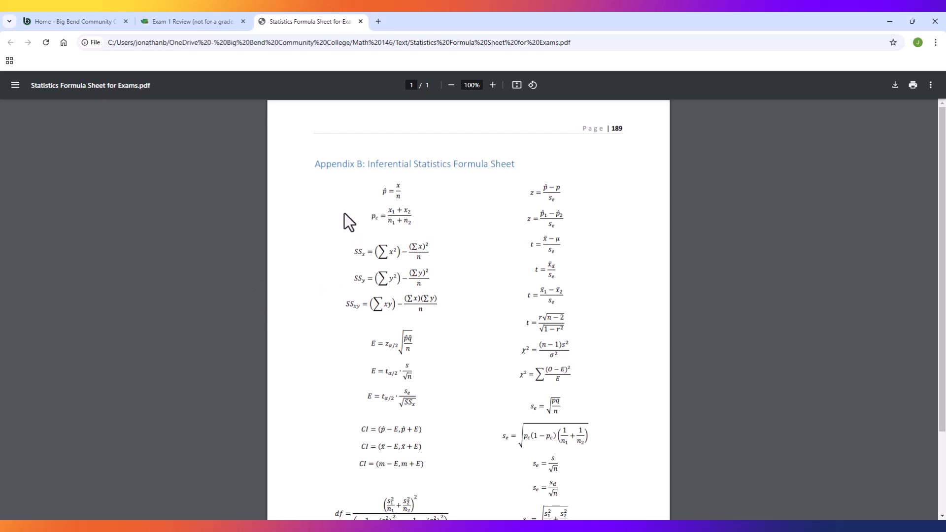
pyautogui.scroll(-3, 341, 319)
pyautogui.scroll(2, 339, 327)
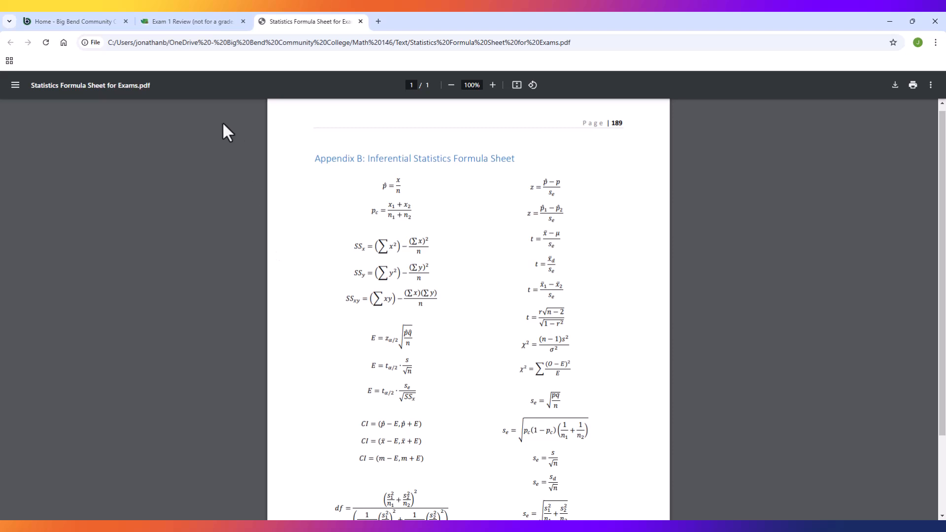
pyautogui.click(186, 22)
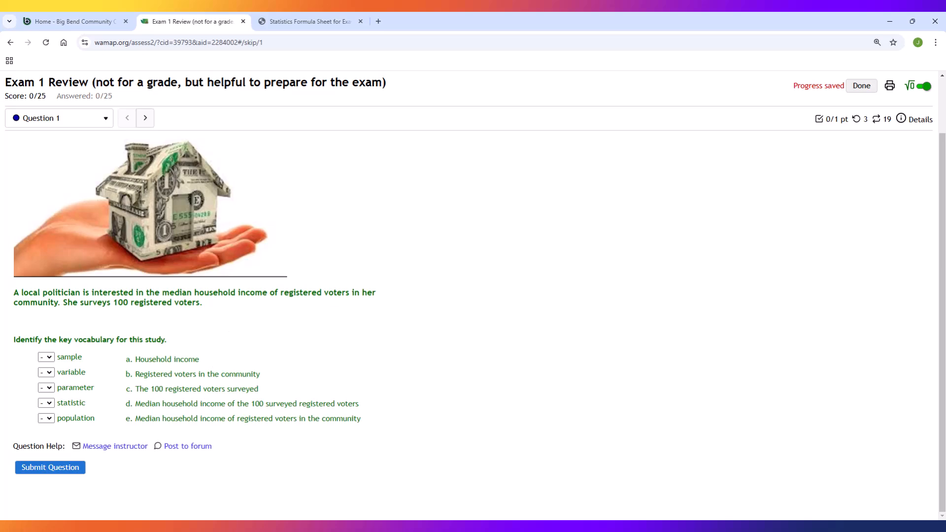
# - Switch to the blank Excel workbook, enter Q1 in cell A1 and rename Sheet1 as 1
pyautogui.click(168, 526)
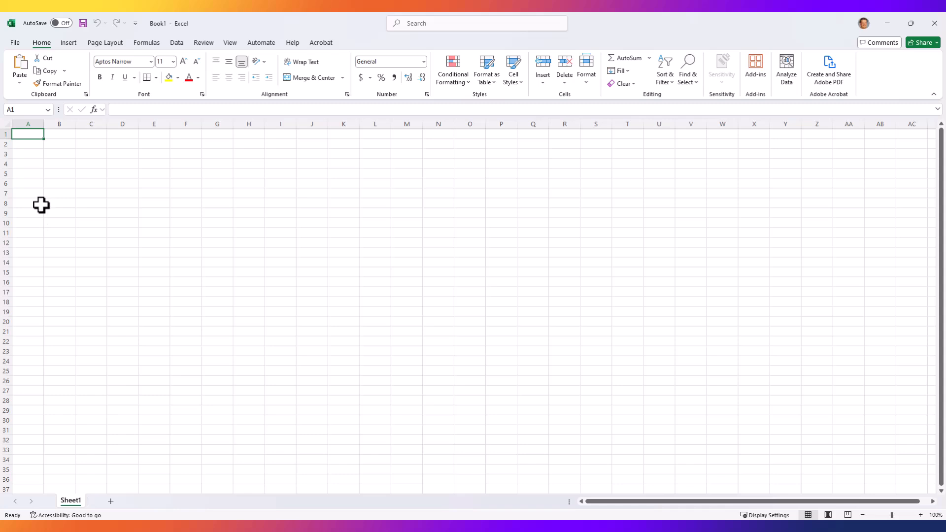
pyautogui.write('Q1')
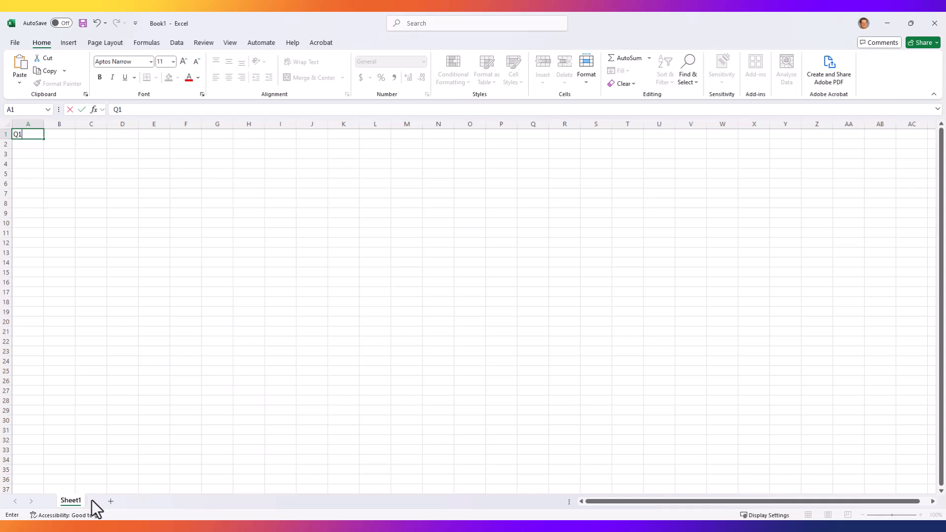
pyautogui.rightClick(72, 501)
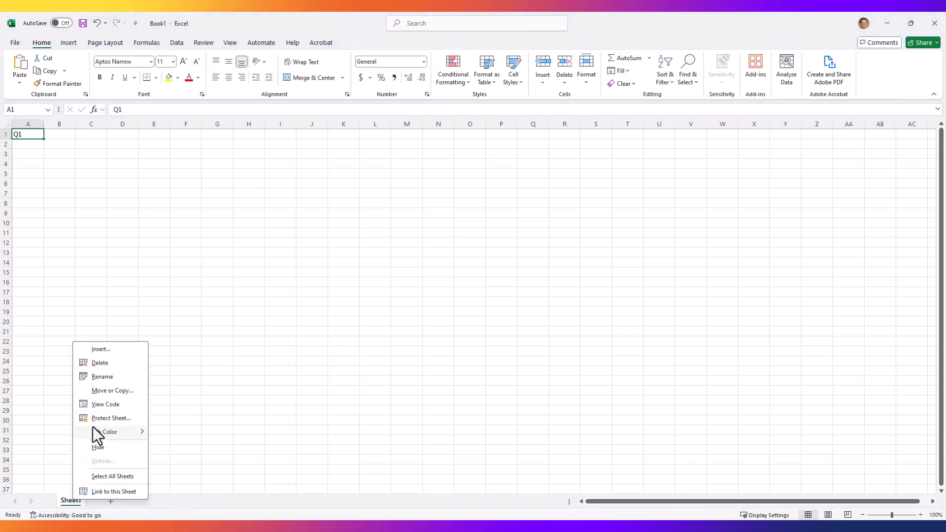
pyautogui.click(105, 380)
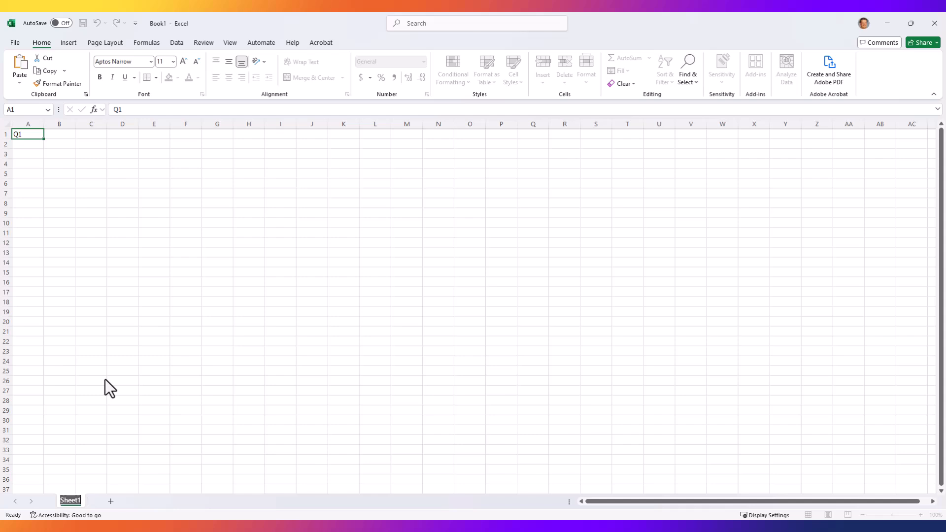
pyautogui.write('1')
pyautogui.press('Return')
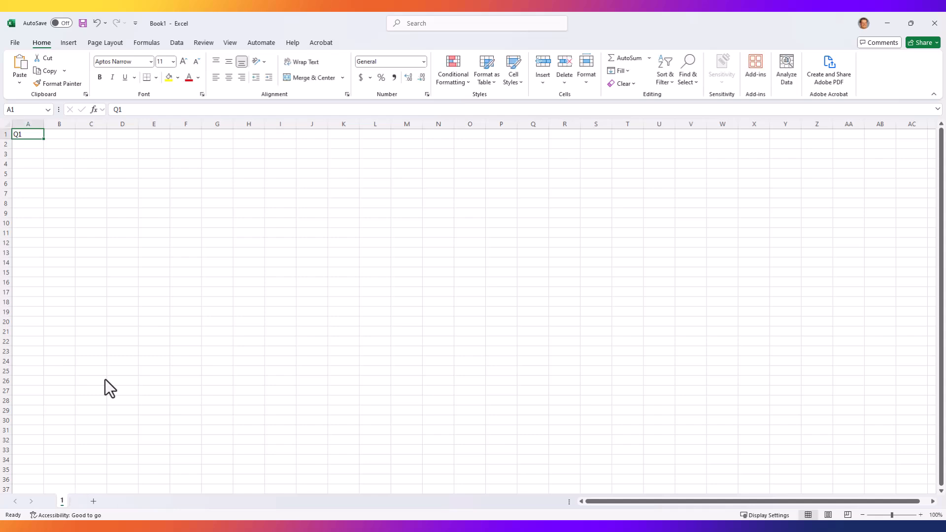
# - Add two new worksheets to the workbook, then return to sheet 1 and select cell A2
pyautogui.click(98, 505)
pyautogui.click(126, 501)
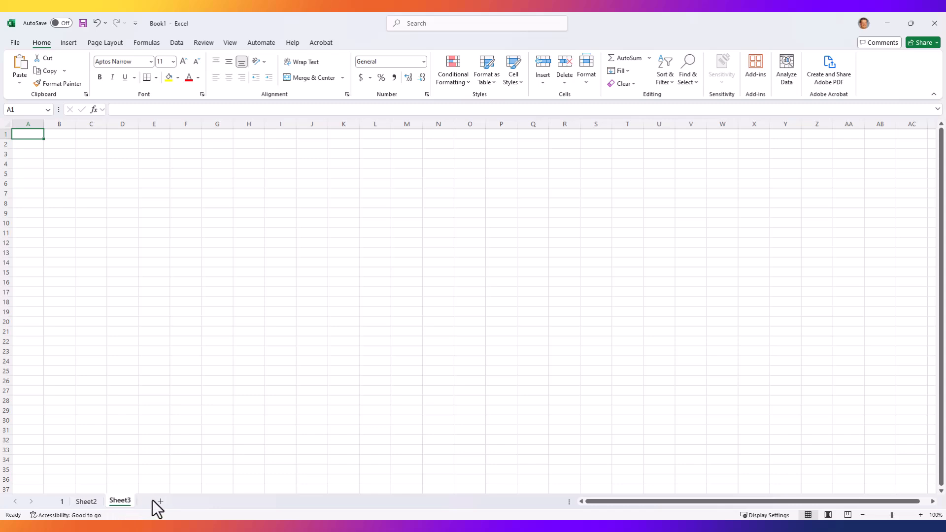
pyautogui.click(60, 500)
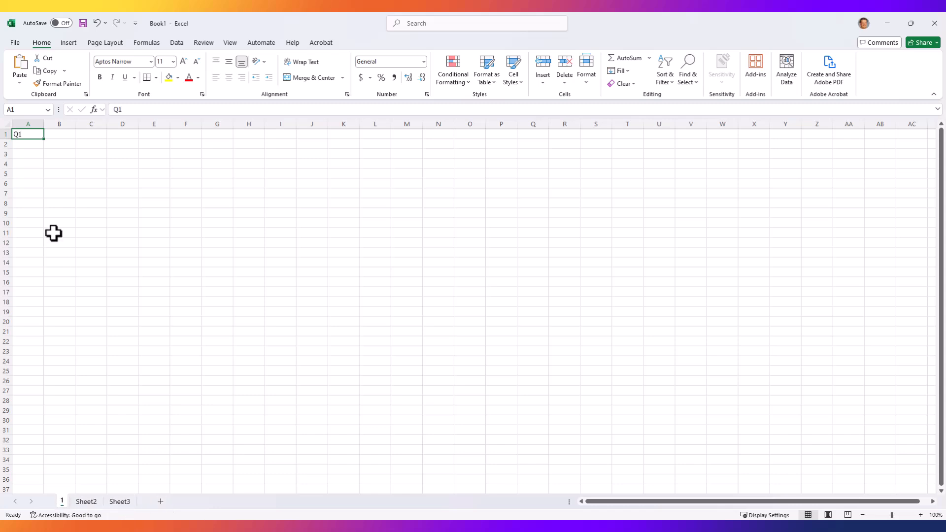
pyautogui.click(42, 144)
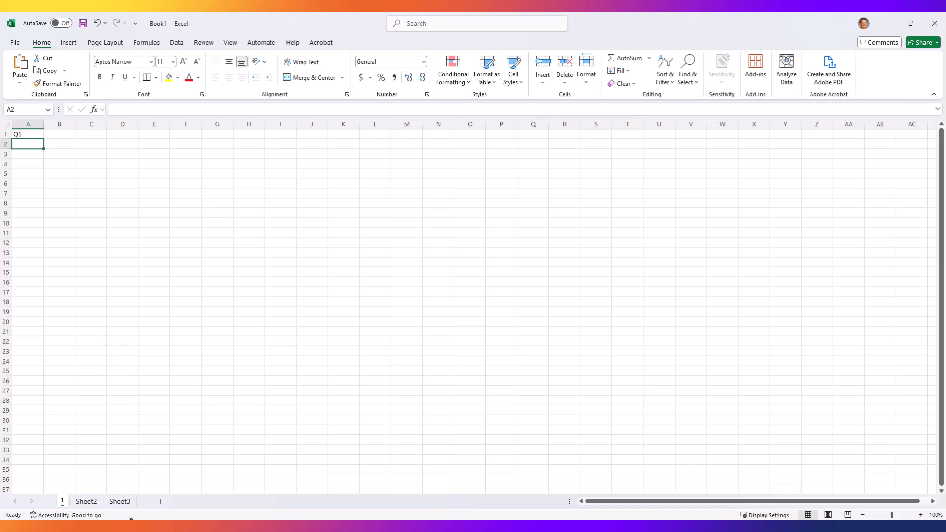
# - Switch to the Exam 1 Review in the browser and advance from Question 1 to Question 5
pyautogui.moveTo(168, 527)
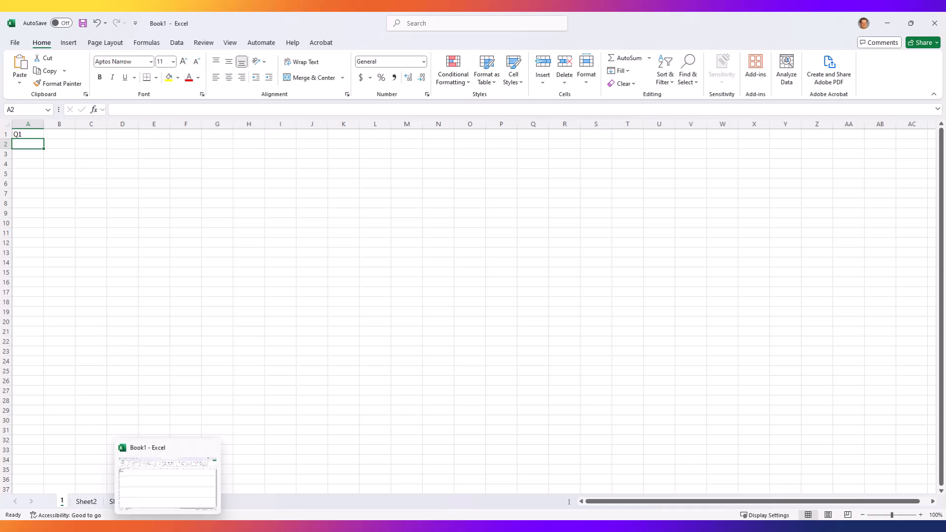
pyautogui.click(73, 495)
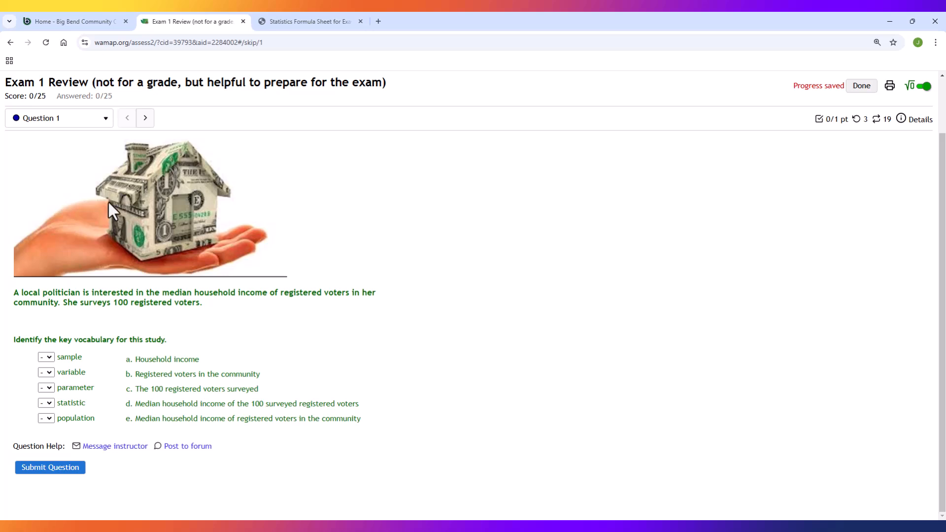
pyautogui.click(144, 118)
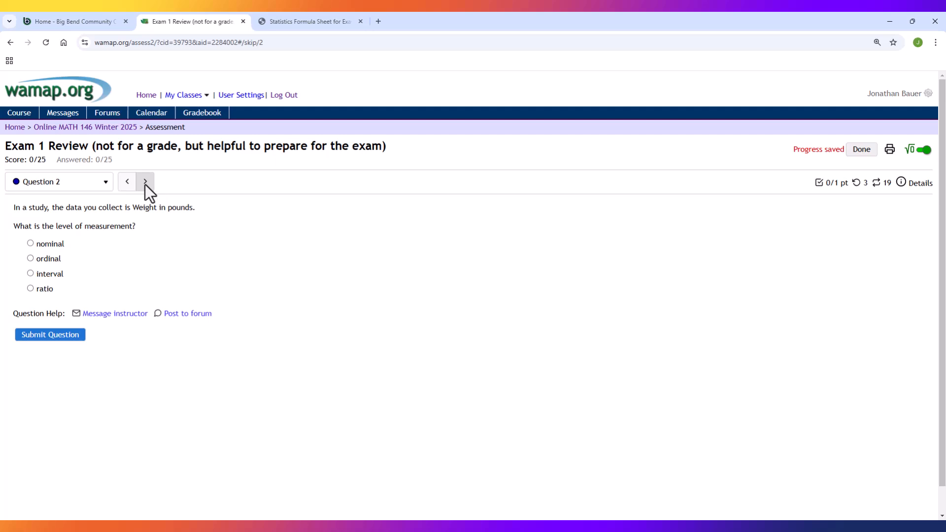
pyautogui.click(145, 183)
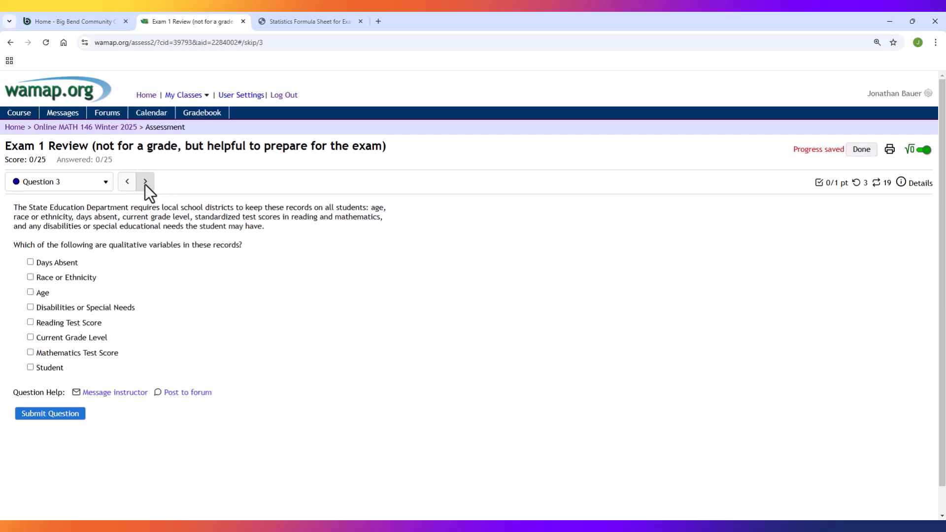
pyautogui.click(145, 183)
pyautogui.click(145, 182)
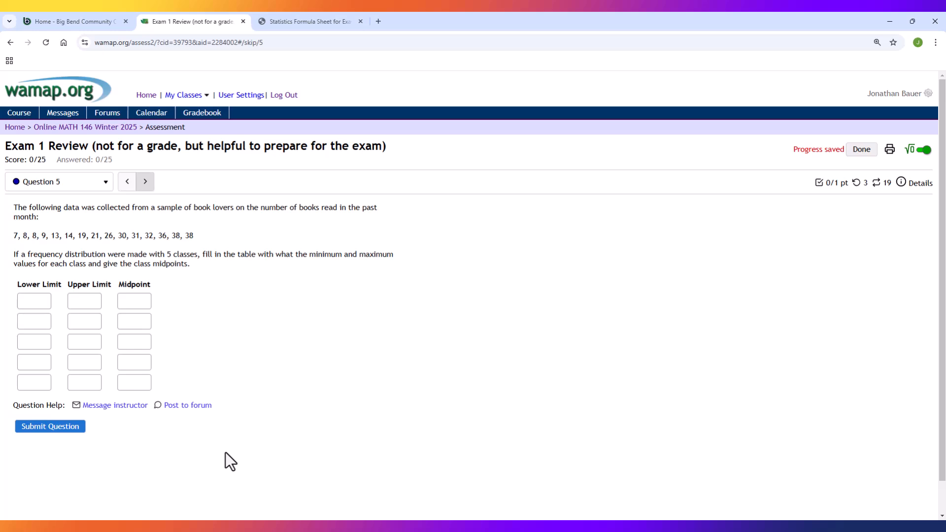
# - Capture a snip of Question 5's text and class table and paste it at cell A2 in Excel
pyautogui.press('super+shift+s')
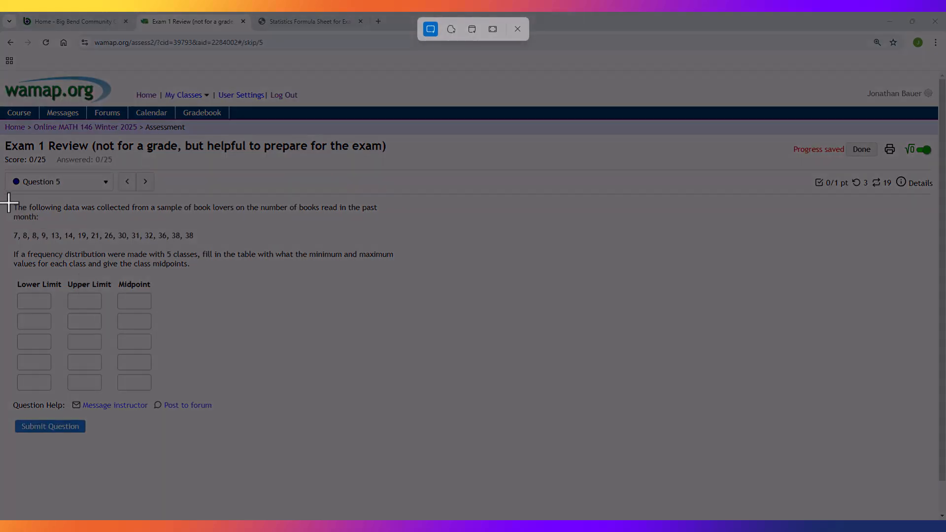
pyautogui.moveTo(9, 201); pyautogui.dragTo(404, 397)
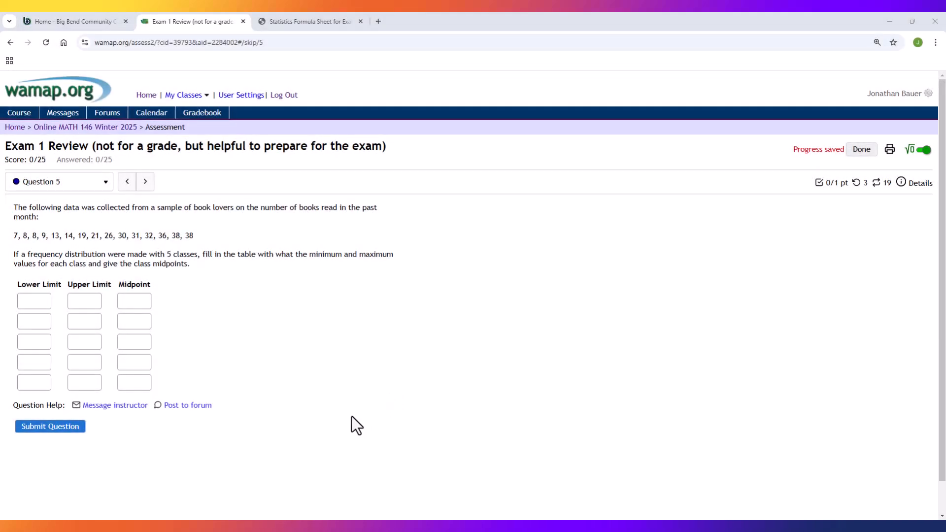
pyautogui.moveTo(168, 527)
pyautogui.click(167, 475)
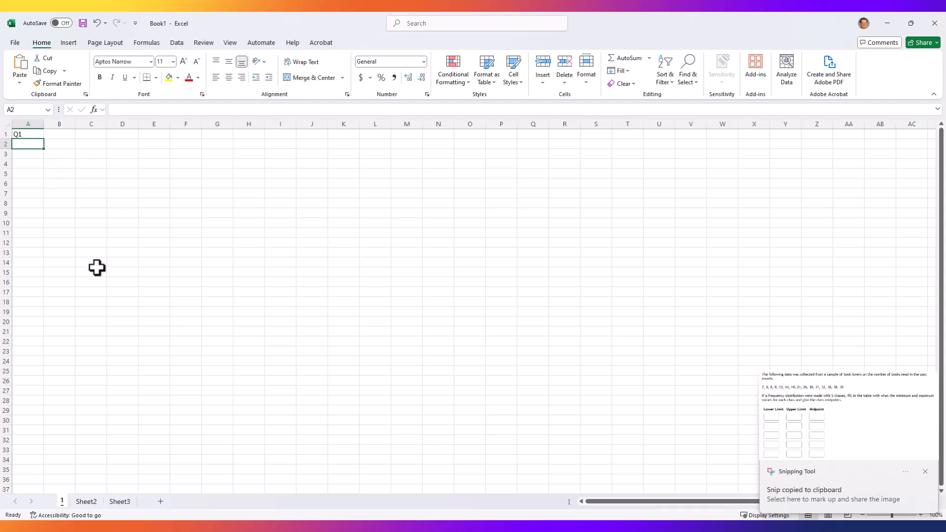
pyautogui.hotkey('ctrl', 'v')
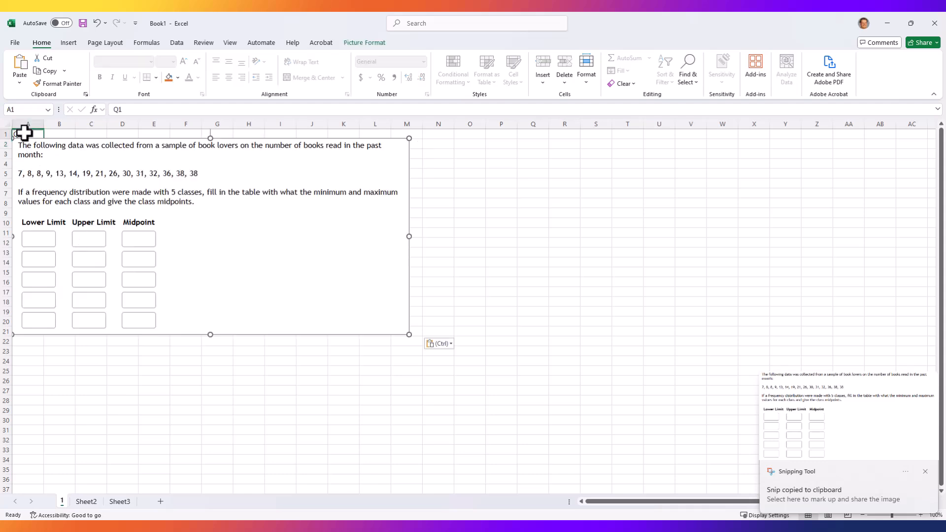
# - Change the label in cell A1 to Q5 and shift the pasted question picture slightly down, clear of the label
pyautogui.click(23, 133)
pyautogui.moveTo(117, 110); pyautogui.dragTo(131, 113)
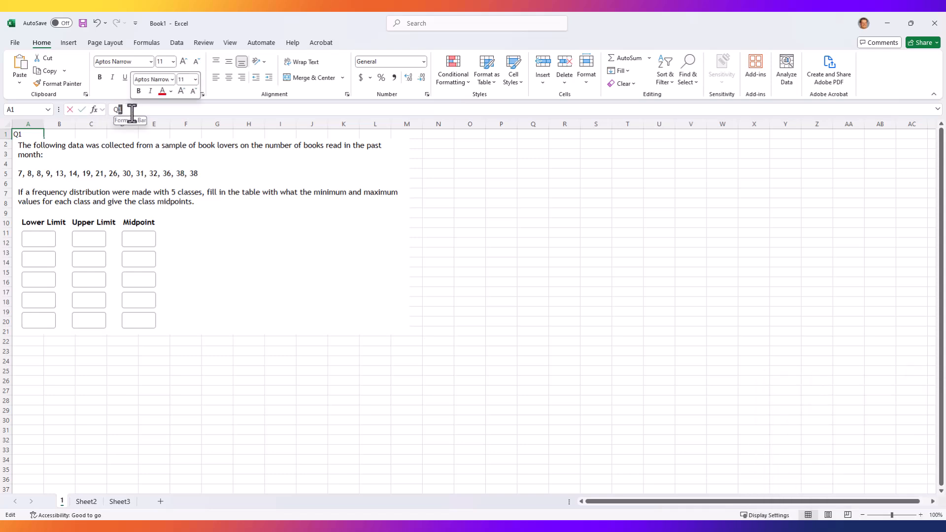
pyautogui.write('5')
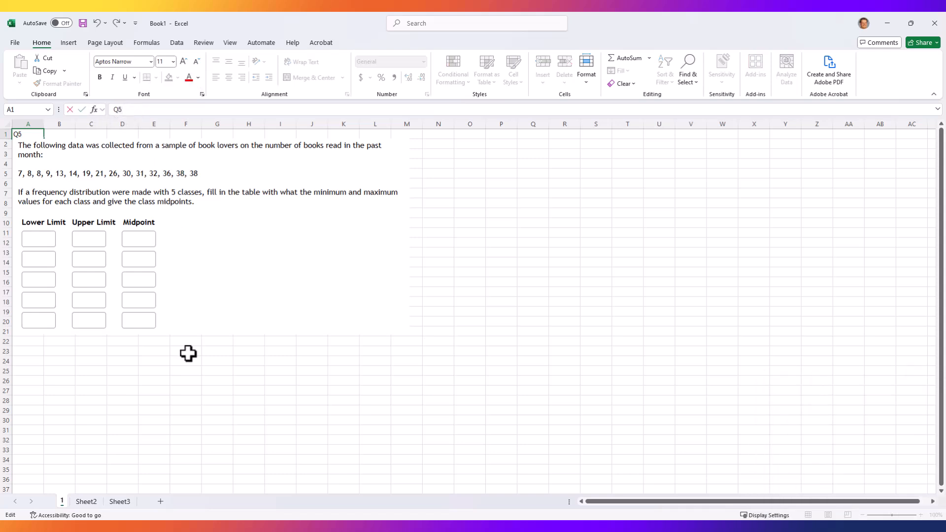
pyautogui.click(119, 389)
pyautogui.click(155, 170)
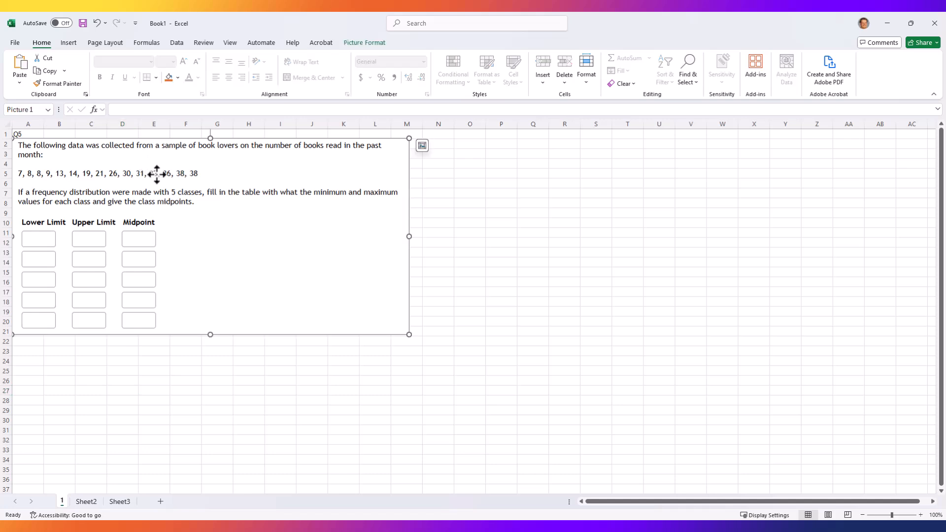
pyautogui.moveTo(202, 172); pyautogui.dragTo(202, 174)
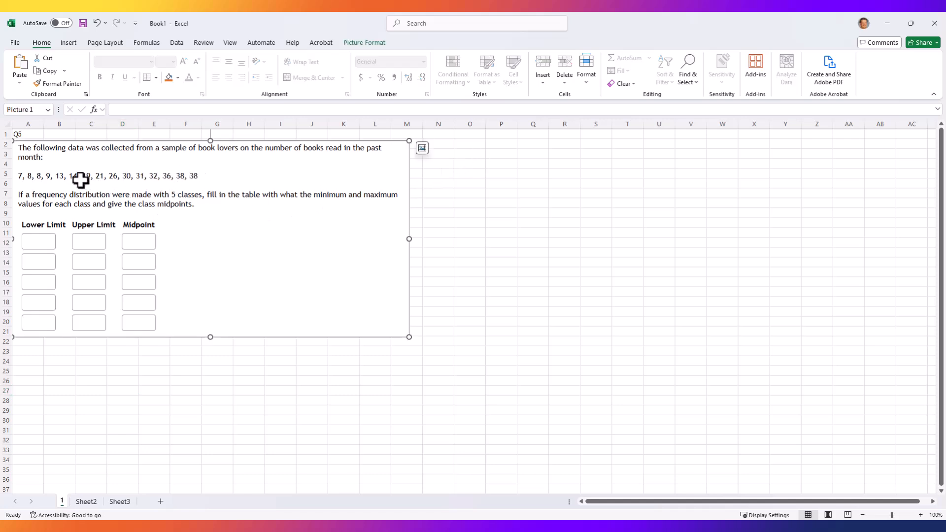
# - Enter the column headings Lower, Upper and Midpoint in cells B25 to D25 below the question picture
pyautogui.click(59, 368)
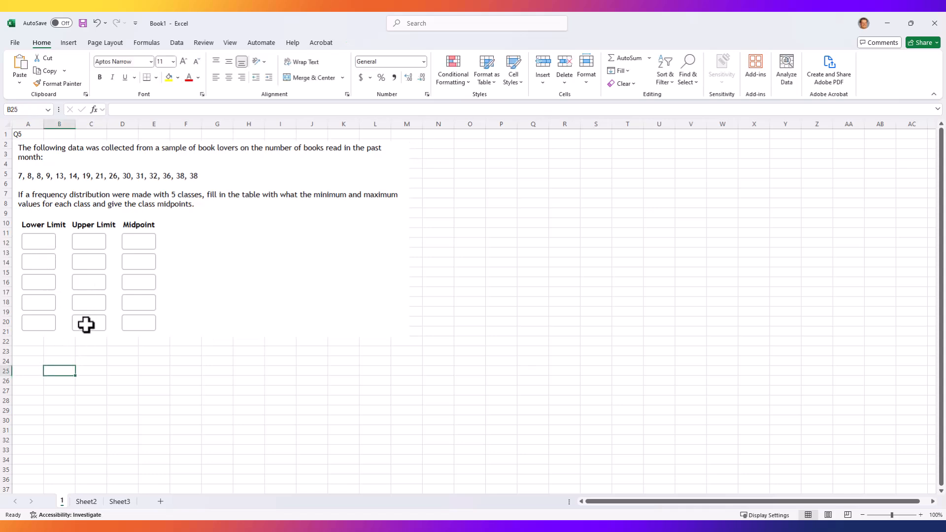
pyautogui.write('Lower')
pyautogui.press('Tab')
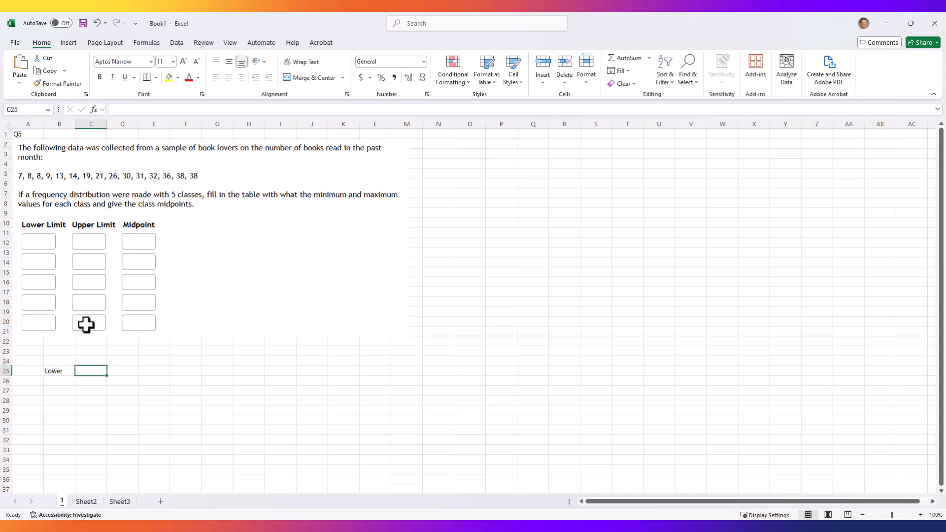
pyautogui.write('Upper')
pyautogui.press('Tab')
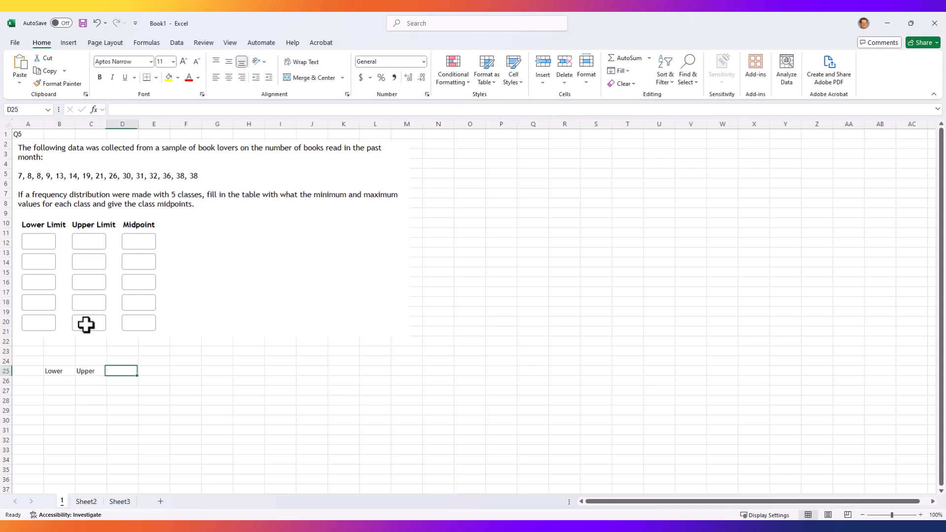
pyautogui.write('Midpoint')
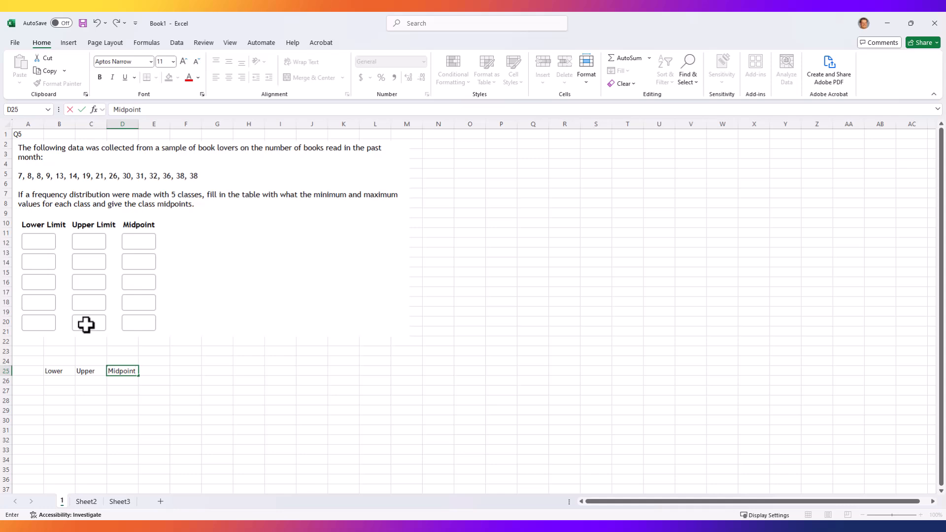
pyautogui.press('Return')
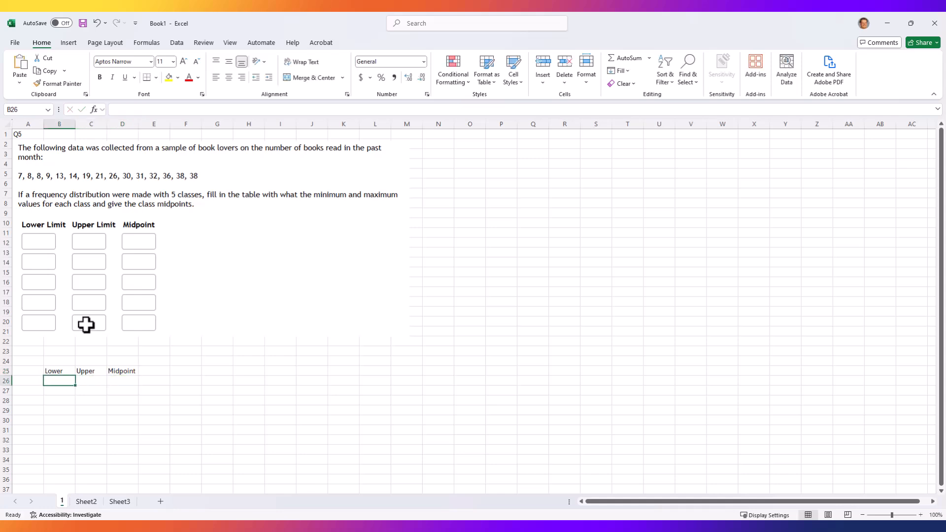
# - Enter 6.5 as the first lower limit in cell B26
pyautogui.write('6.')
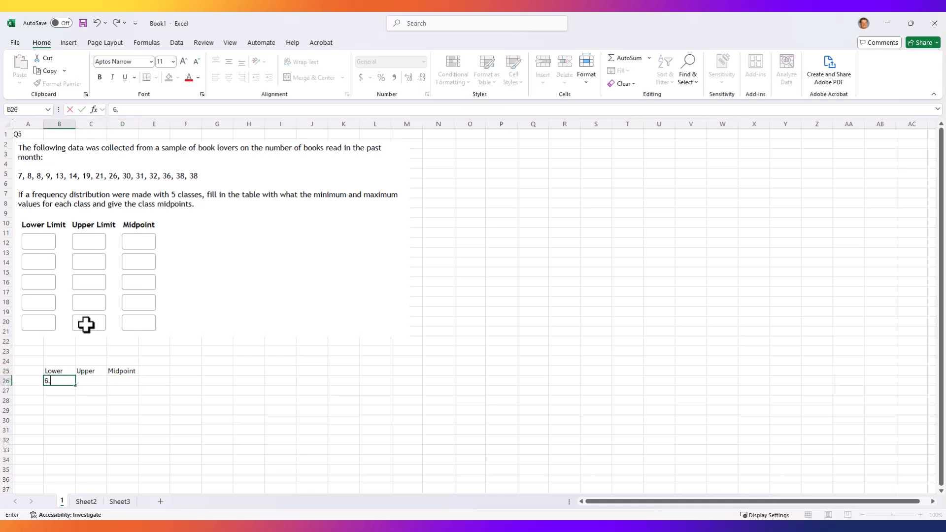
pyautogui.write('5')
pyautogui.press('Return')
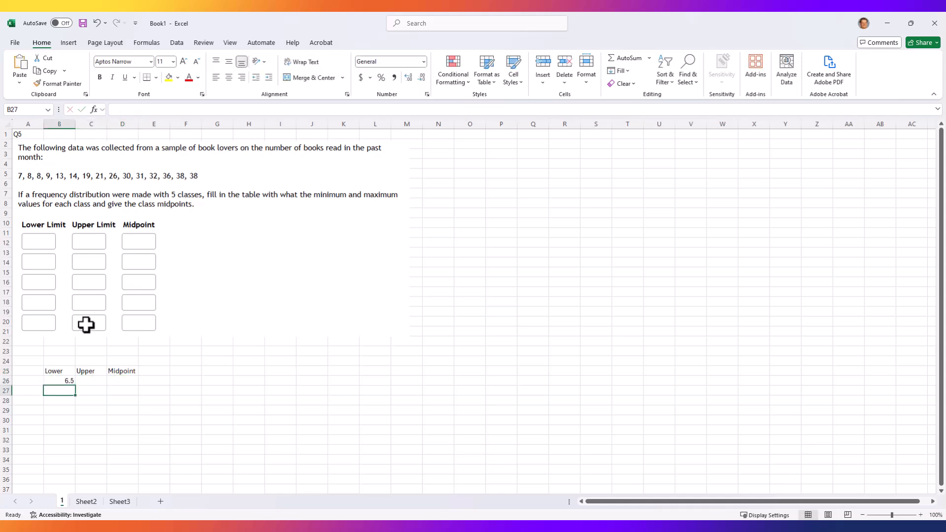
# - Label cell G24 Range and calculate the data range in H24 with the formula =38-7
pyautogui.click(223, 361)
pyautogui.write('Range')
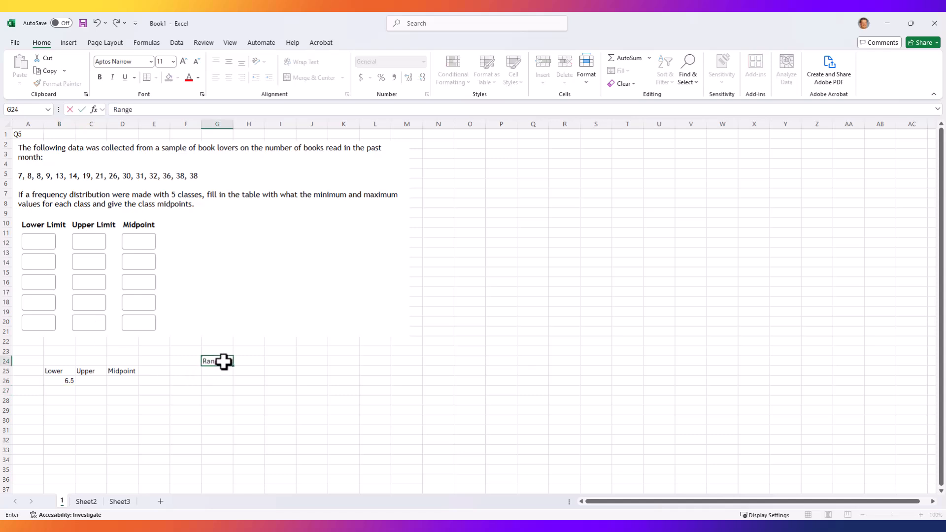
pyautogui.press('Tab')
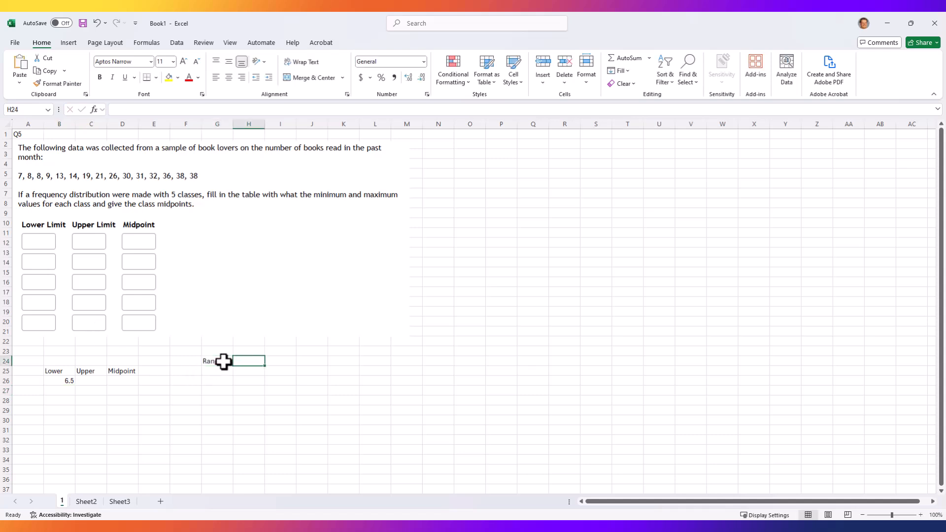
pyautogui.write('=')
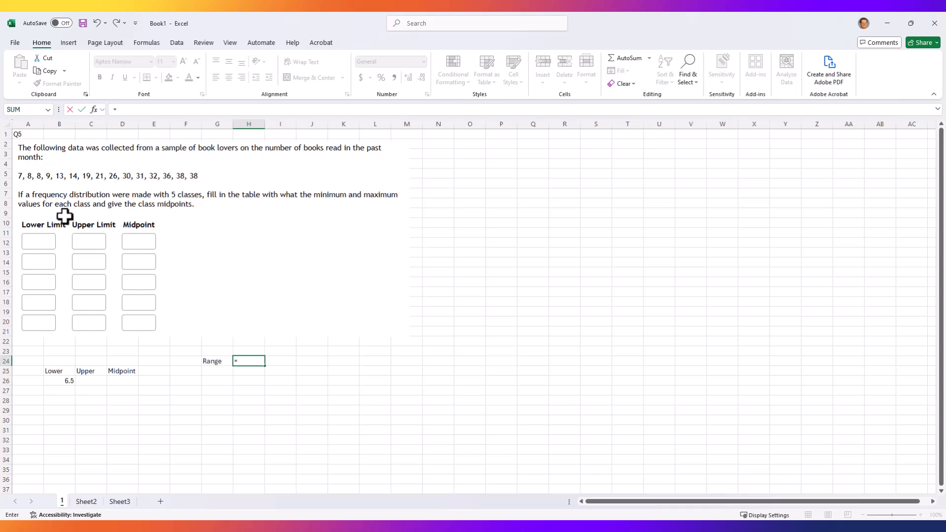
pyautogui.write('38-7')
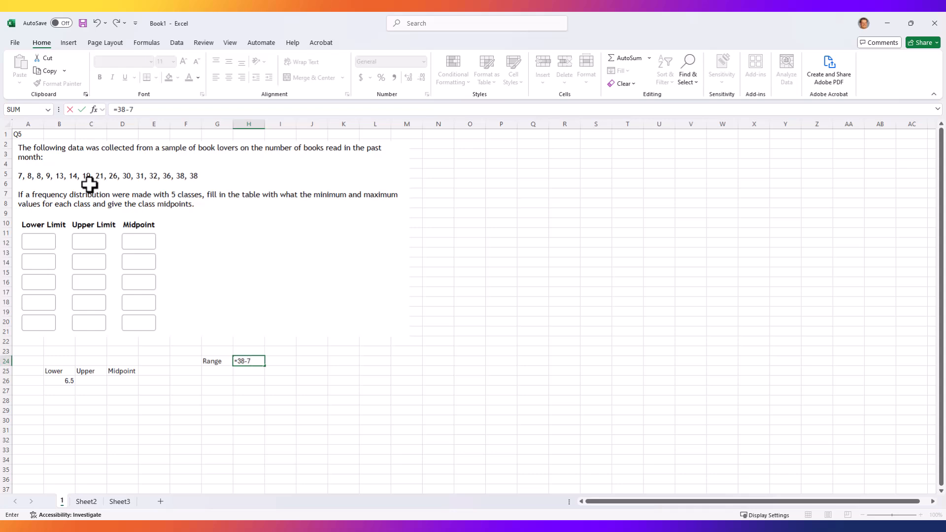
pyautogui.press('Return')
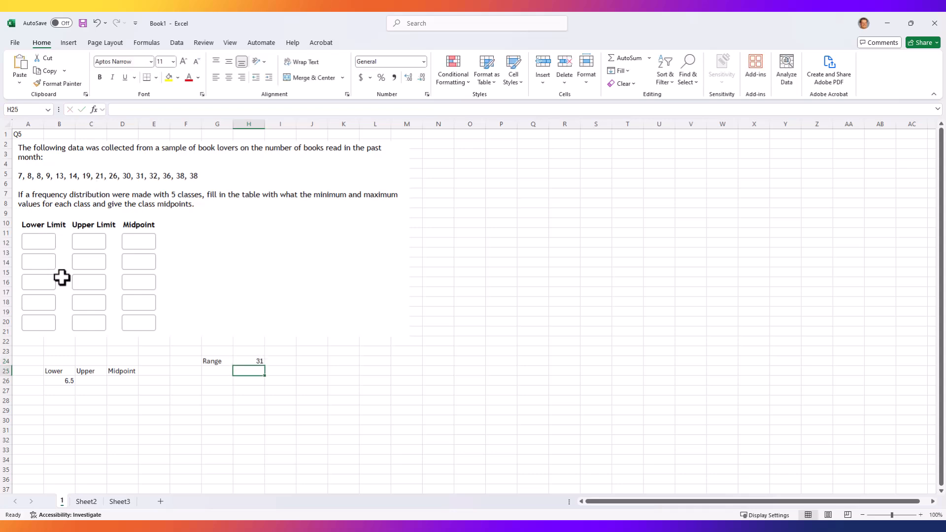
# - Label cell G26 Width and calculate the class width in H26 with the formula =31/5
pyautogui.click(219, 385)
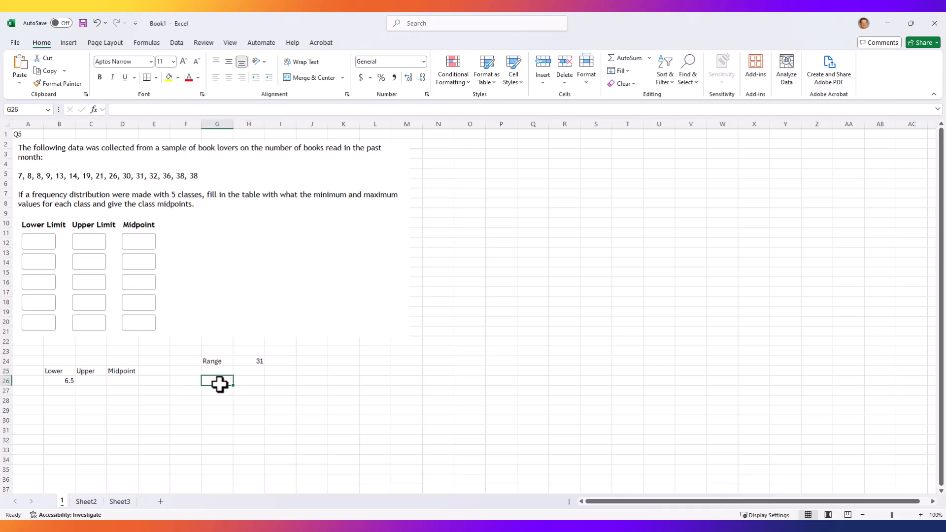
pyautogui.write('Width')
pyautogui.press('Tab')
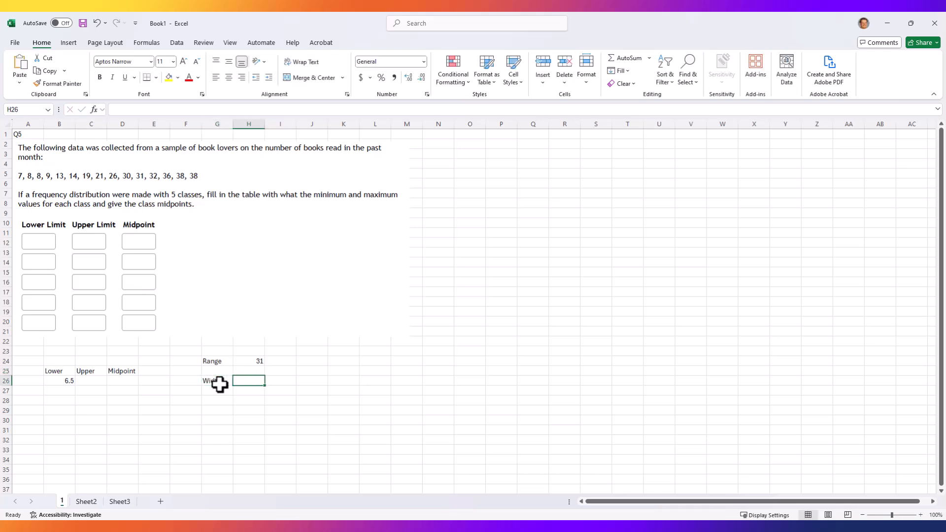
pyautogui.write('=31/5')
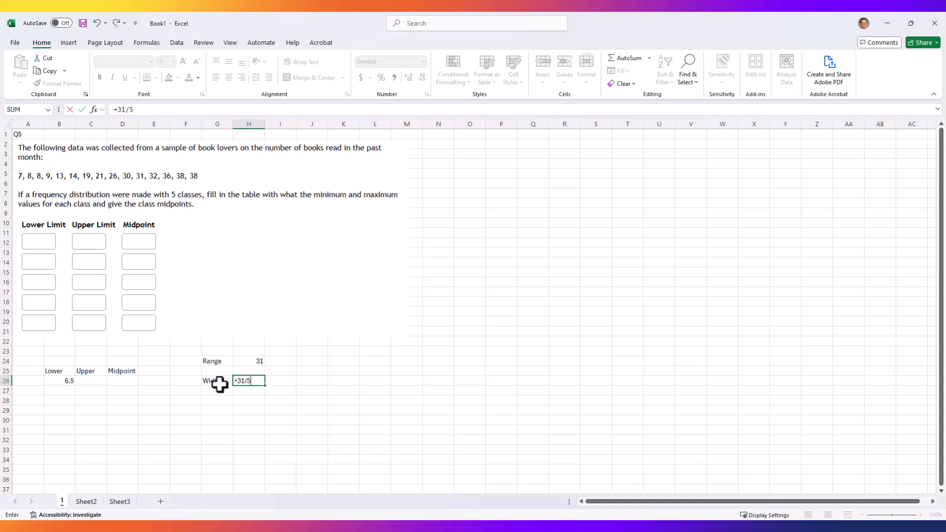
pyautogui.press('Return')
# - Copy the width calculation from H26 without its equals sign and paste it as the text 31/5 in I26
pyautogui.press('Up')
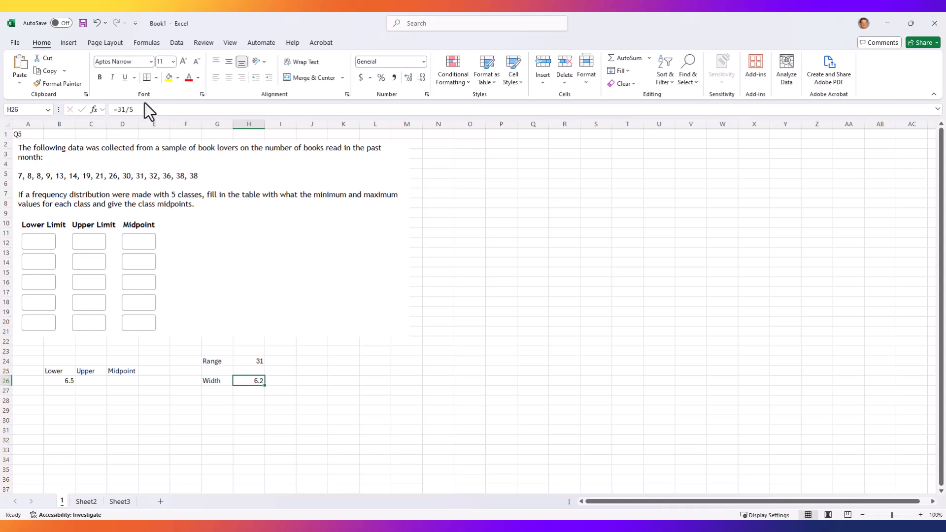
pyautogui.moveTo(141, 109); pyautogui.dragTo(122, 114)
pyautogui.hotkey('ctrl', 'c')
pyautogui.press('Return')
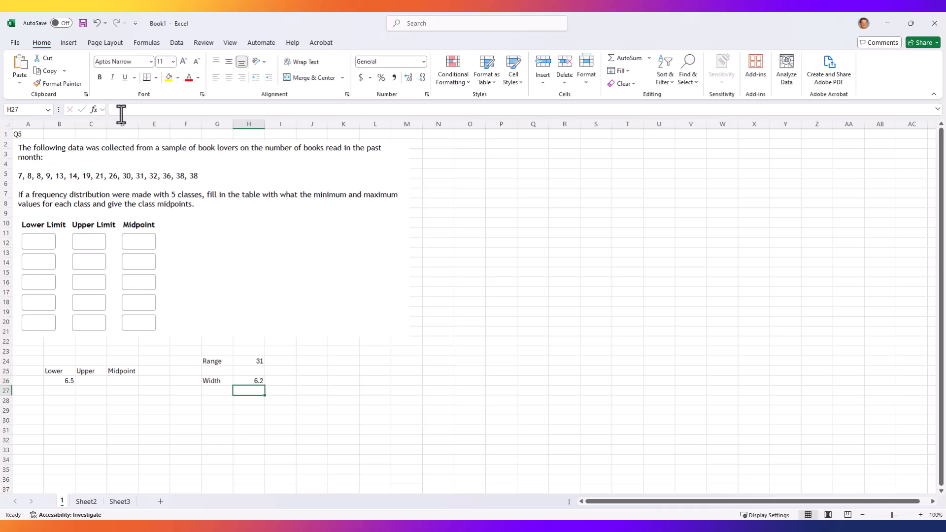
pyautogui.press('Up')
pyautogui.press('Right')
pyautogui.hotkey('ctrl', 'v')
pyautogui.press('Up')
pyautogui.press('Up')
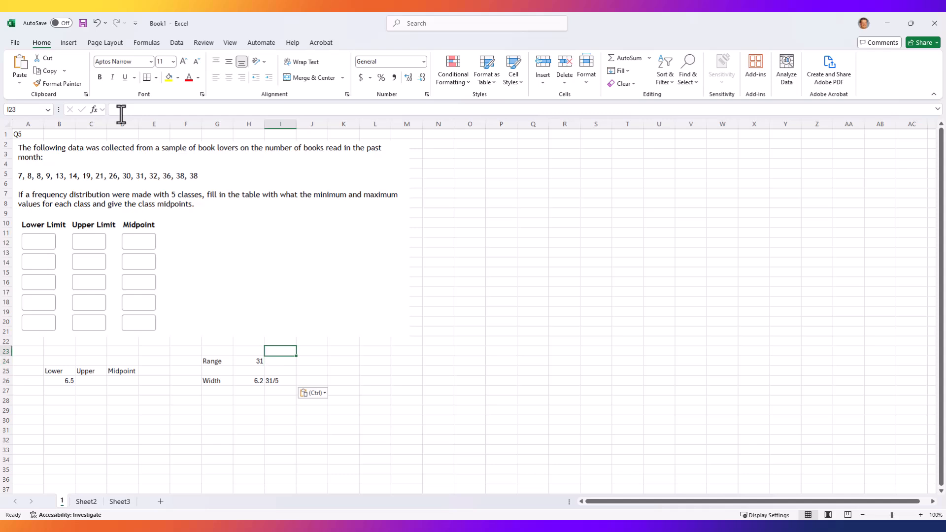
# - Copy the range calculation from H24 without its equals sign and paste it as the text 38-7 in I24
pyautogui.press('Left')
pyautogui.moveTo(142, 113); pyautogui.dragTo(117, 119)
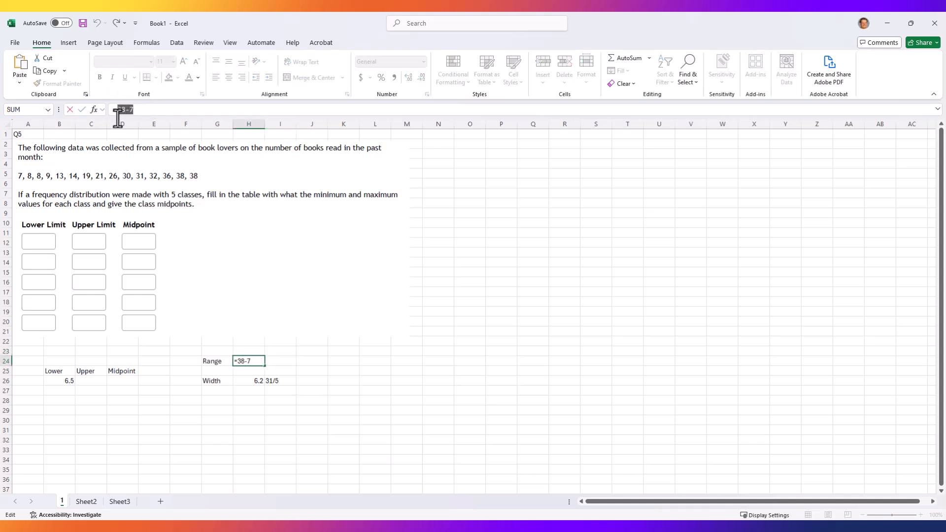
pyautogui.hotkey('ctrl', 'c')
pyautogui.press('Return')
pyautogui.press('Up')
pyautogui.press('Right')
pyautogui.hotkey('ctrl', 'v')
pyautogui.press('Down')
pyautogui.press('Down')
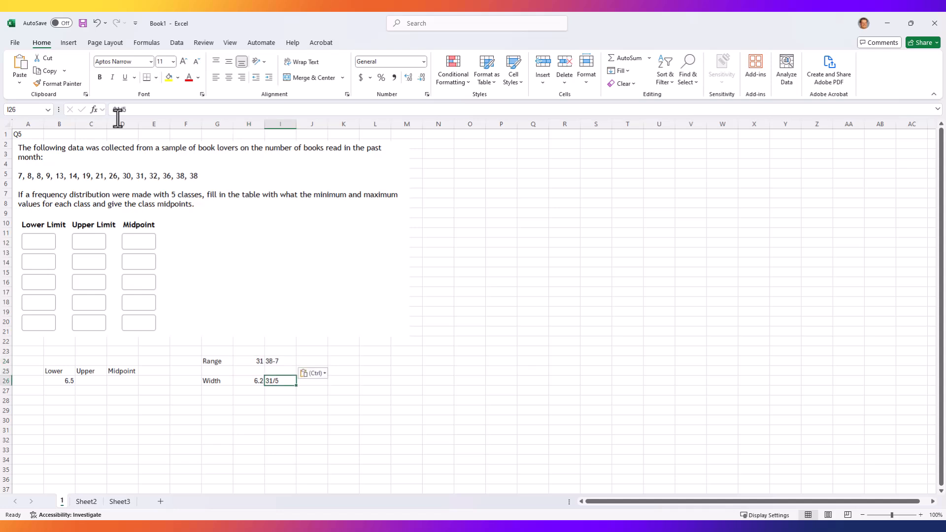
# - Enter the rounded-up class width 7 in cell H27
pyautogui.press('Return')
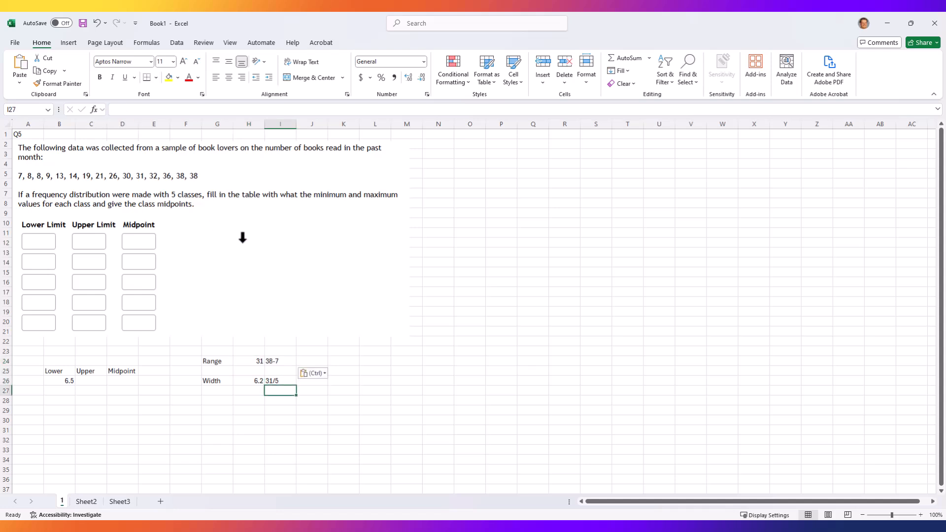
pyautogui.click(255, 391)
pyautogui.write('7')
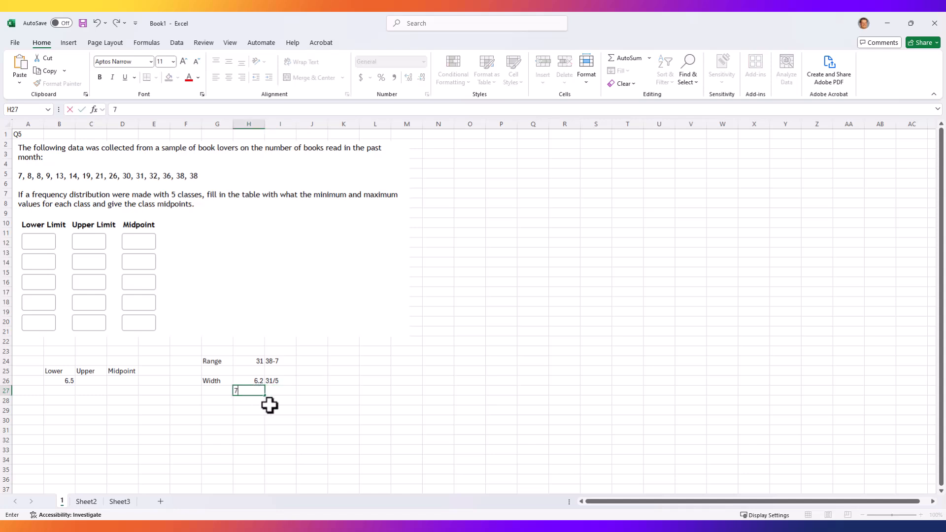
# - Calculate the first upper limit in C26 with the formula =B26+7
pyautogui.click(94, 382)
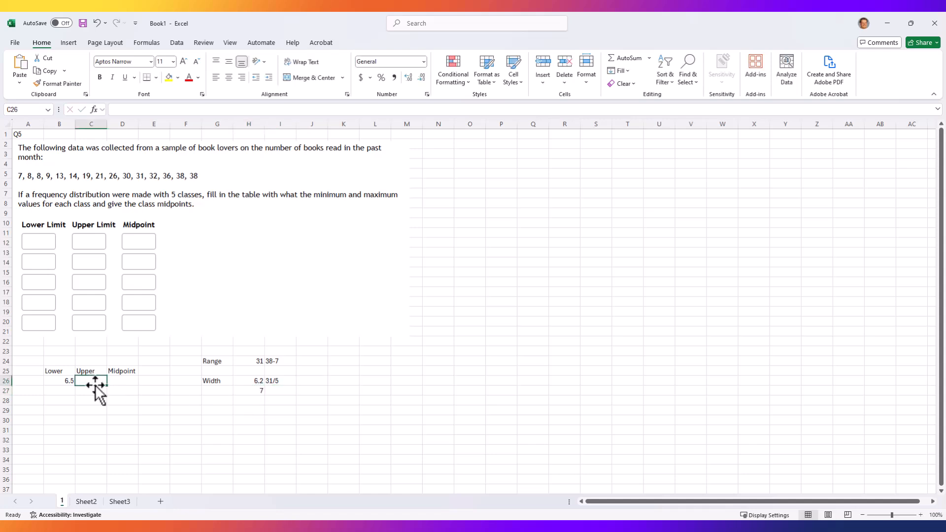
pyautogui.write('=')
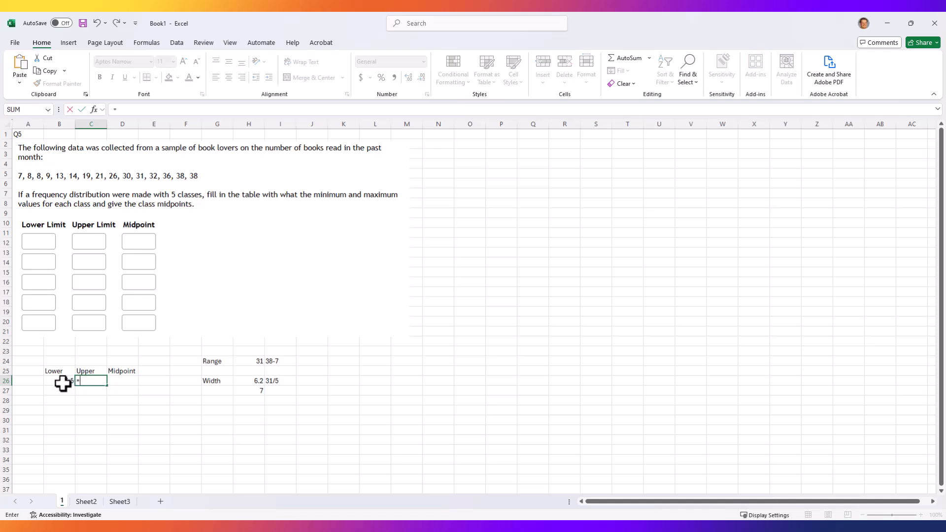
pyautogui.click(61, 382)
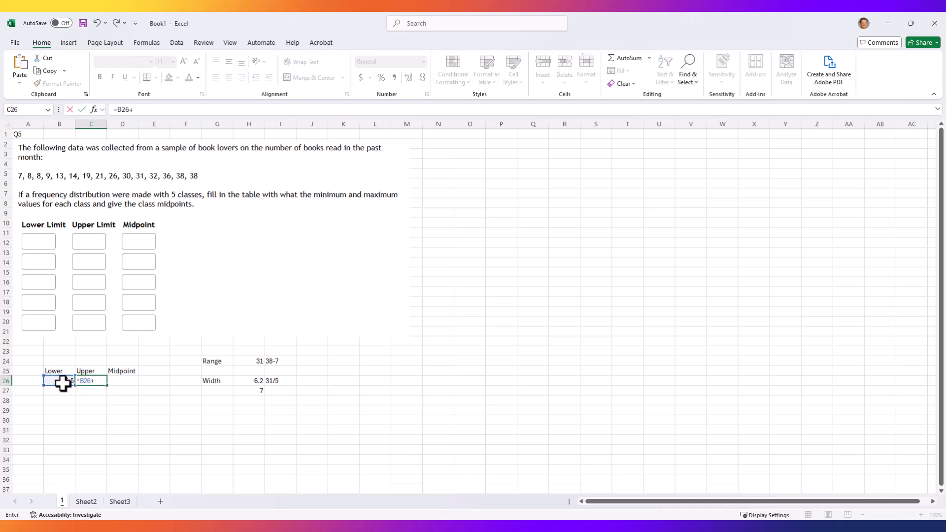
pyautogui.write('+7')
pyautogui.press('Return')
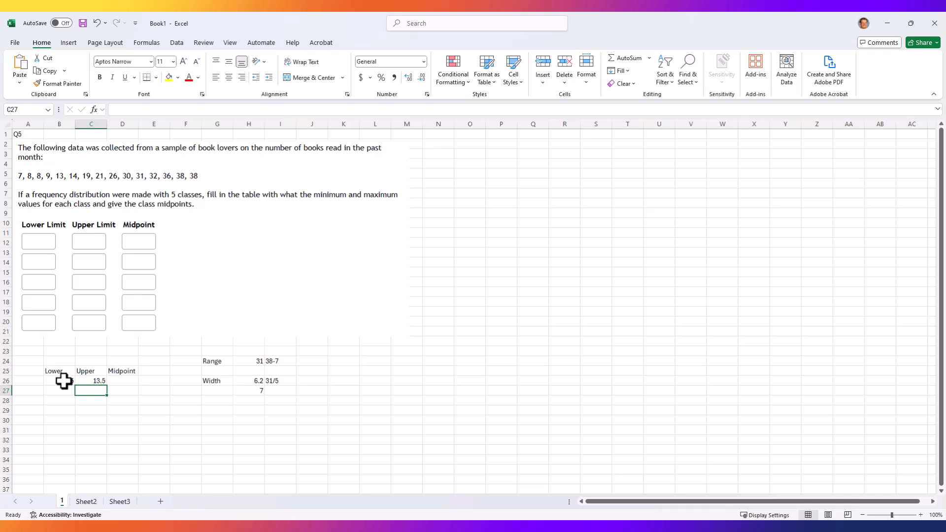
# - Calculate the second lower limit in B27 as B26 plus 7 and fill the formula down to B30
pyautogui.click(69, 383)
pyautogui.click(67, 390)
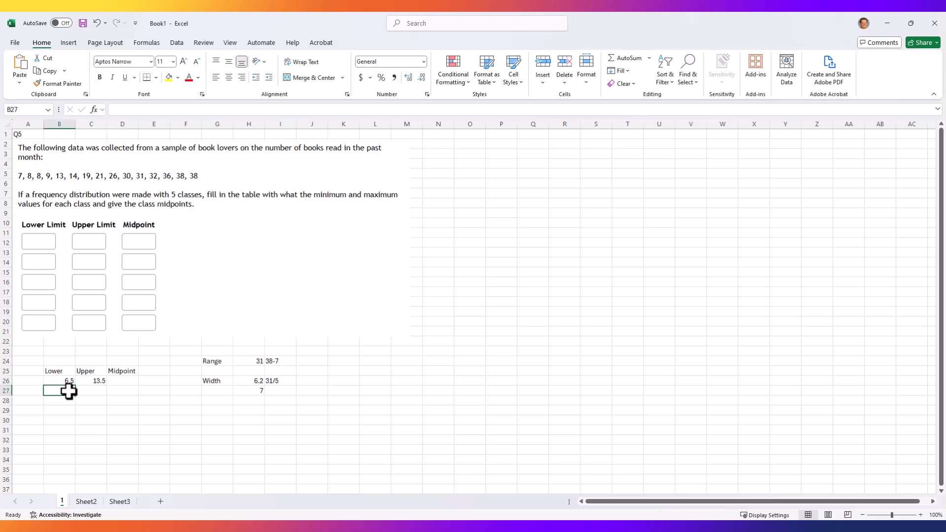
pyautogui.write('=')
pyautogui.click(61, 382)
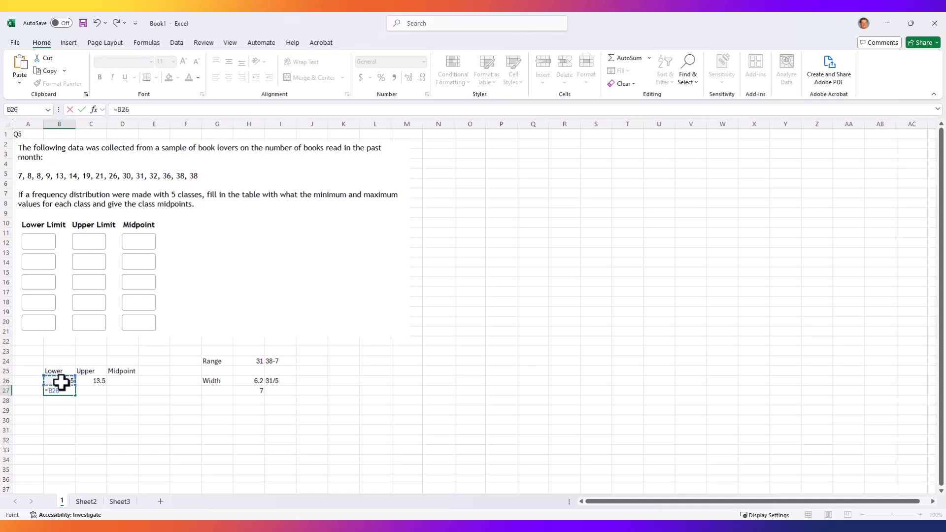
pyautogui.press('Return')
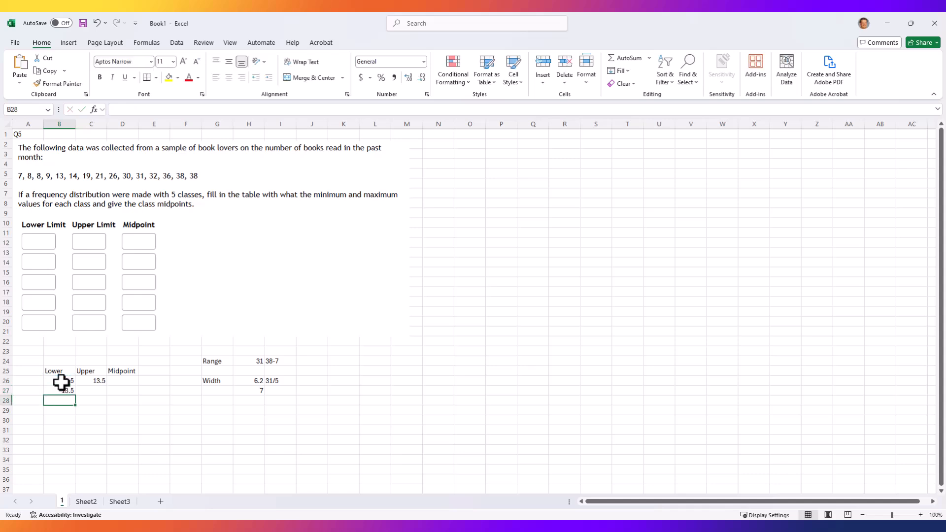
pyautogui.click(62, 391)
pyautogui.moveTo(76, 399); pyautogui.dragTo(106, 422)
# - Calculate the second upper limit in C27 with =C26+7 and fill the formula down to C30
pyautogui.click(88, 391)
pyautogui.click(90, 392)
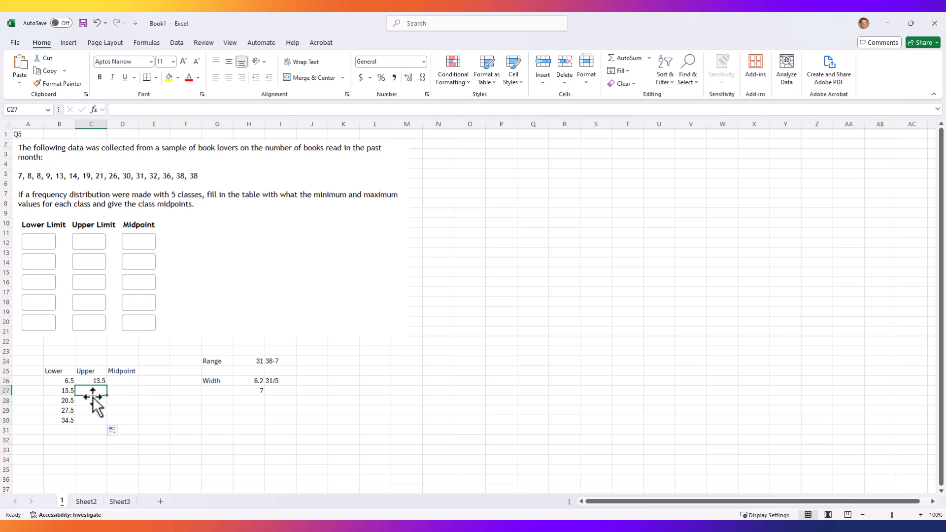
pyautogui.write('=')
pyautogui.click(91, 379)
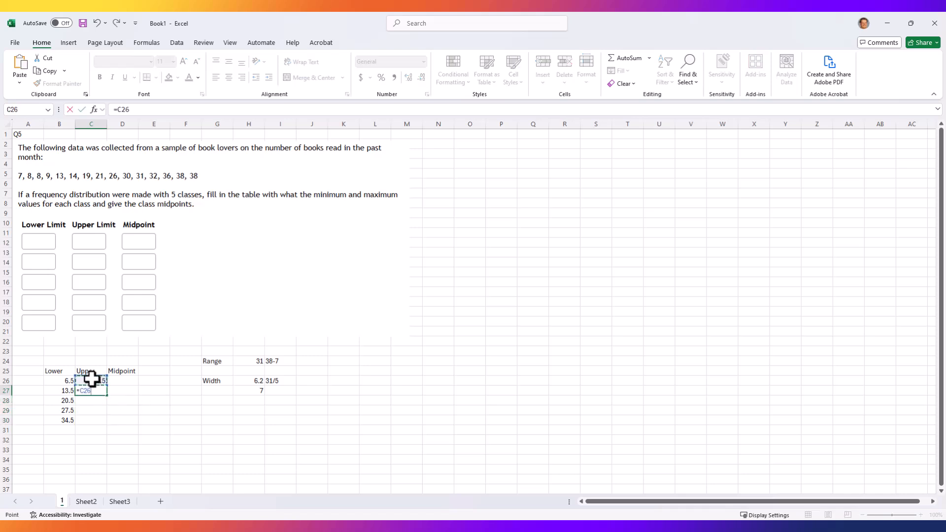
pyautogui.write('+7')
pyautogui.press('Return')
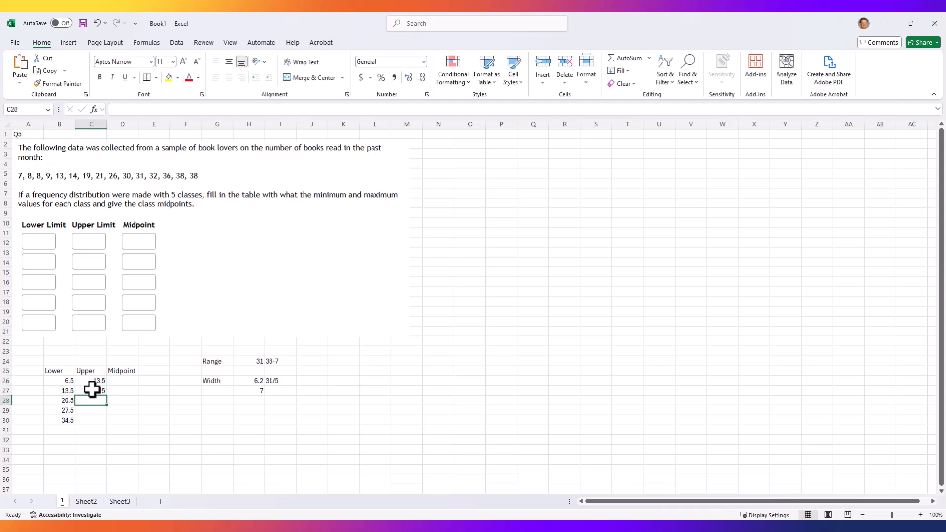
pyautogui.click(93, 392)
pyautogui.moveTo(108, 398); pyautogui.dragTo(104, 423)
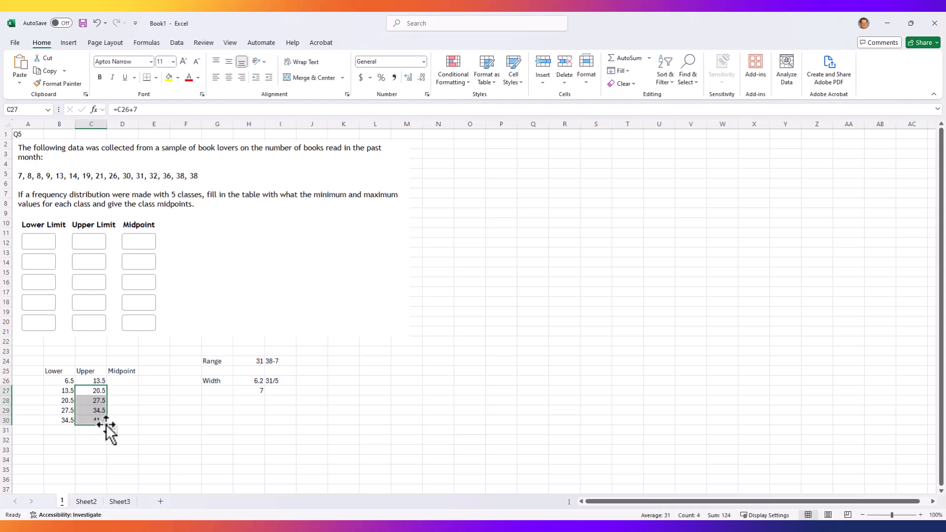
# - Calculate the first class midpoint in D26 with the formula =(B26+B27)/2
pyautogui.click(126, 383)
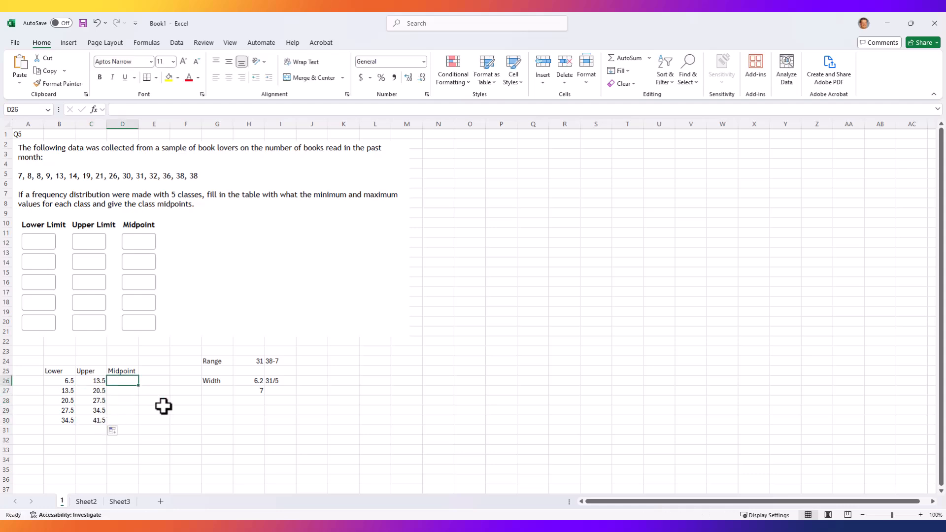
pyautogui.write('=(')
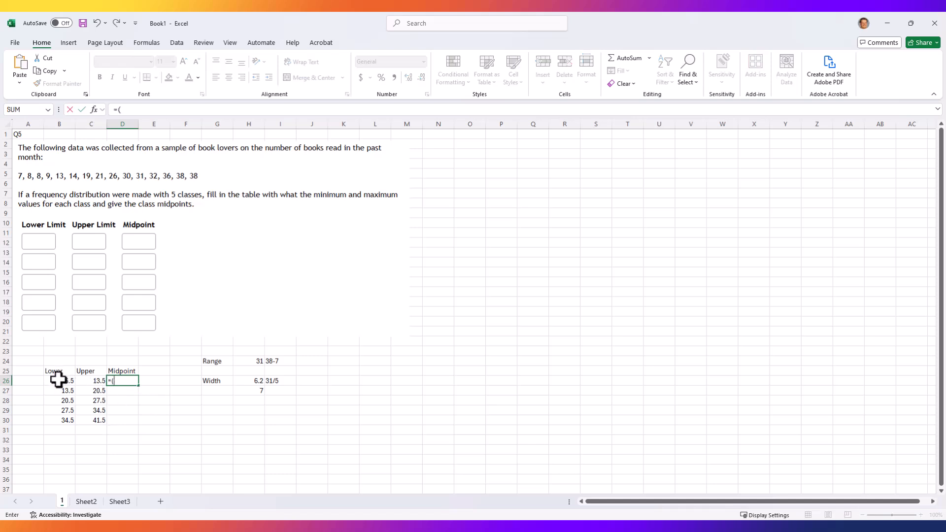
pyautogui.click(58, 381)
pyautogui.write('+')
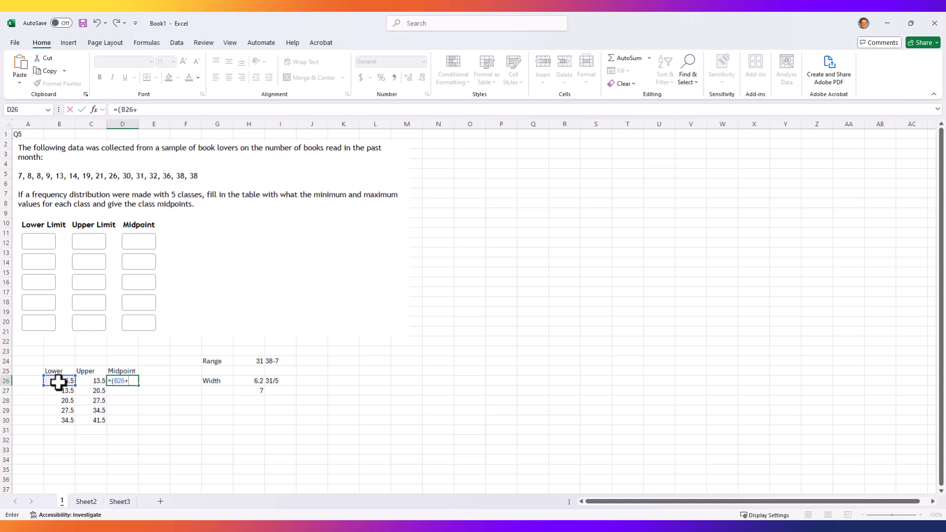
pyautogui.click(58, 391)
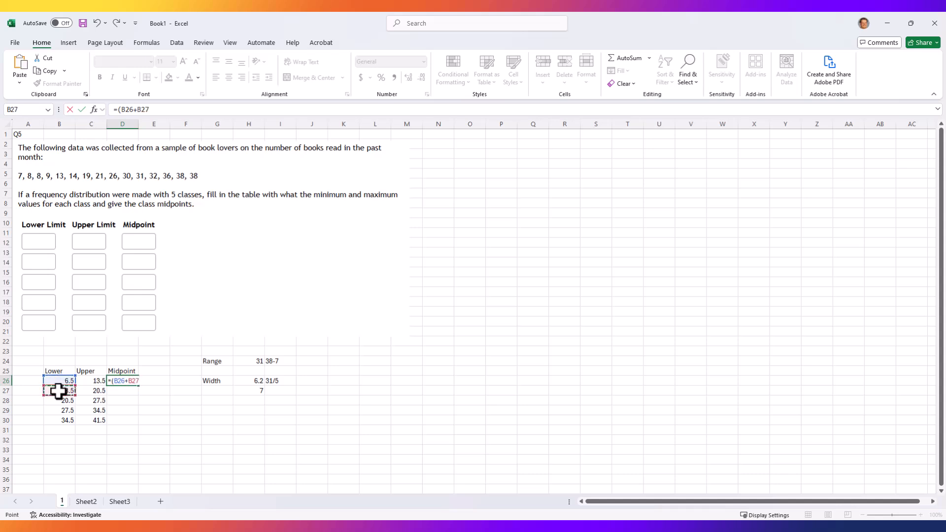
pyautogui.write(')/2')
pyautogui.press('Return')
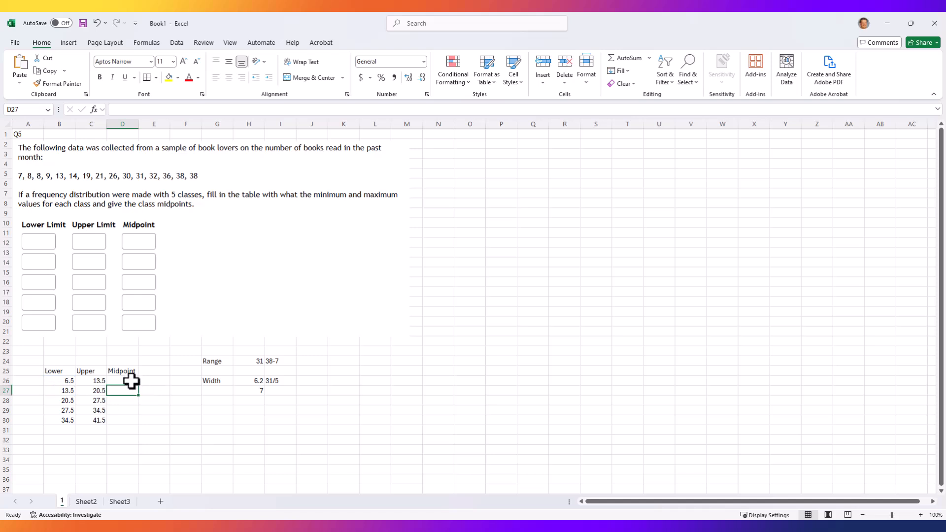
# - Calculate the second midpoint in D27 with =D26+7 and fill the formula down to D30
pyautogui.click(131, 381)
pyautogui.click(131, 390)
pyautogui.write('=')
pyautogui.click(124, 381)
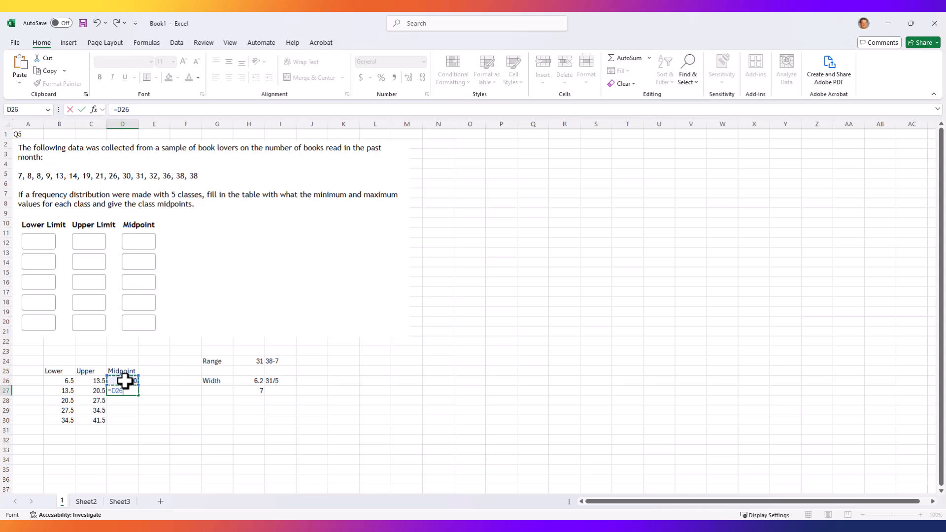
pyautogui.write('+7')
pyautogui.press('Return')
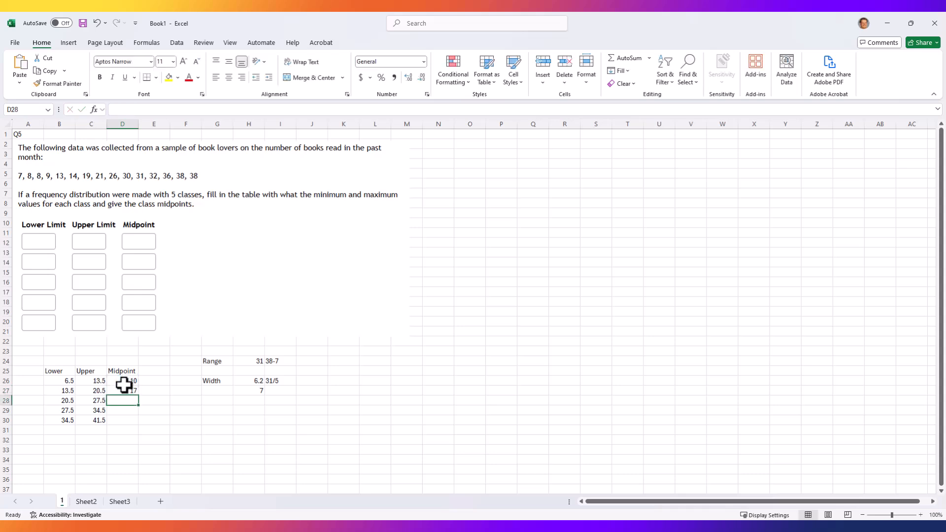
pyautogui.click(129, 393)
pyautogui.moveTo(139, 396); pyautogui.dragTo(139, 423)
pyautogui.click(110, 447)
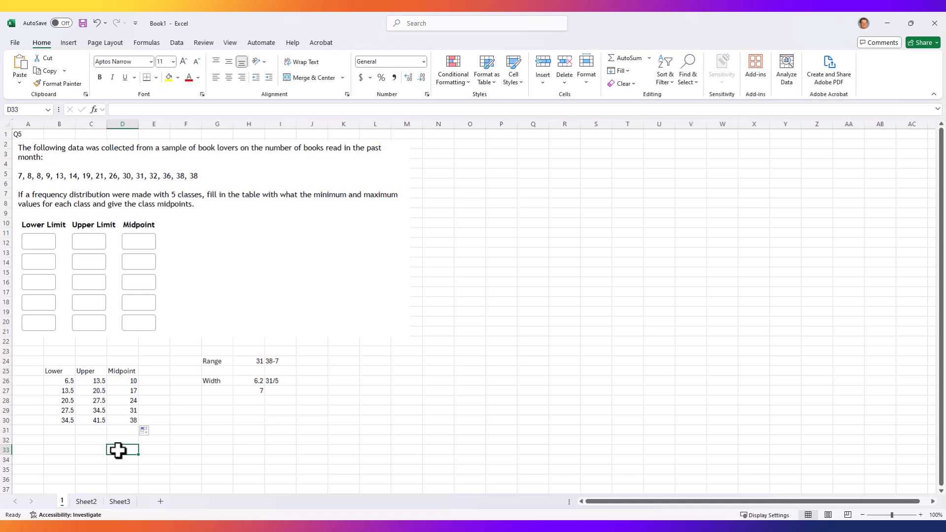
pyautogui.moveTo(168, 527)
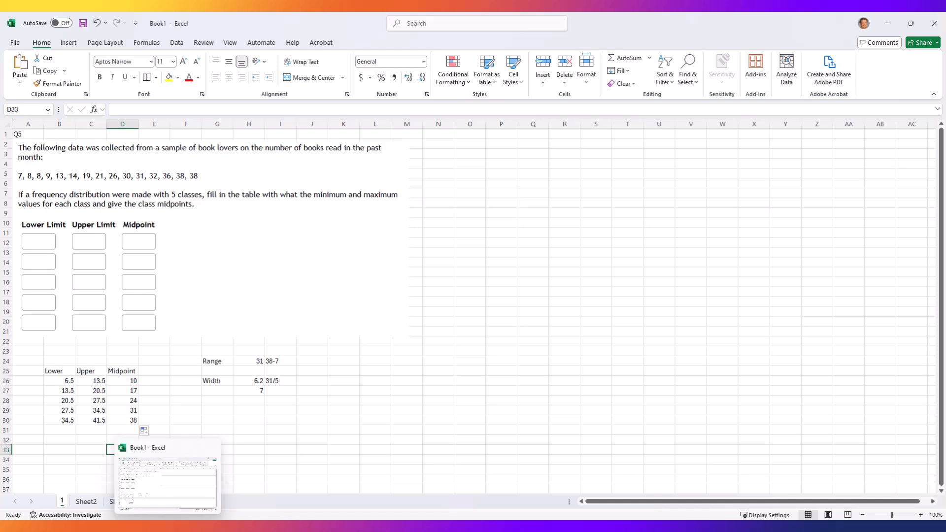
# - Switch to the Exam 1 Review in Chrome and advance from Question 5 to Question 22
pyautogui.moveTo(81, 526)
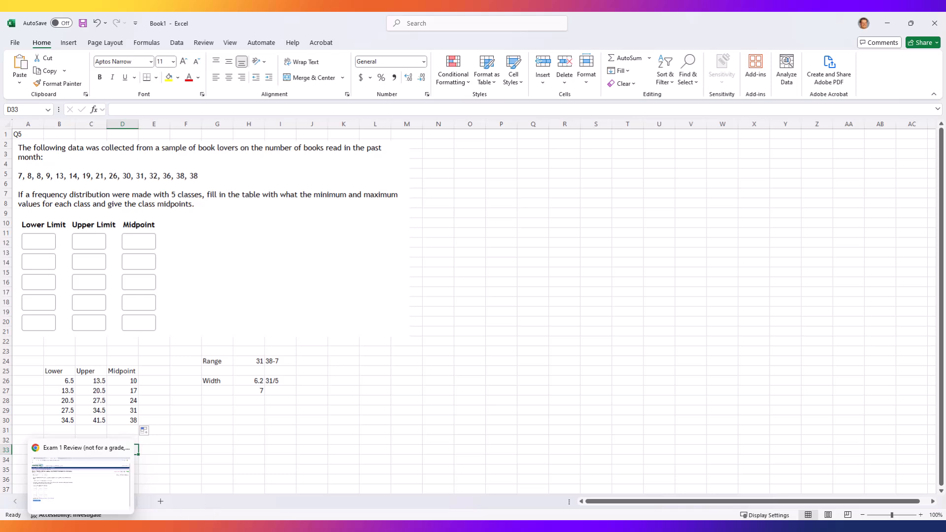
pyautogui.click(81, 478)
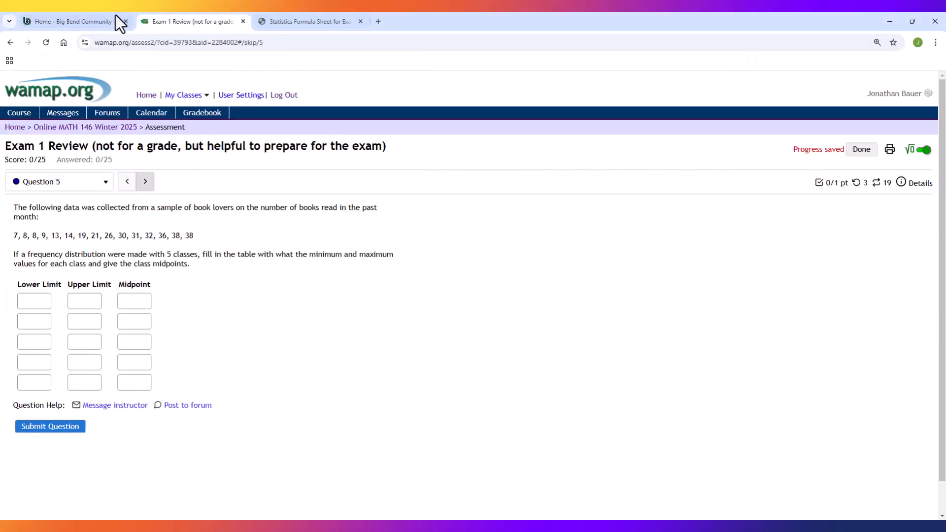
pyautogui.click(145, 182)
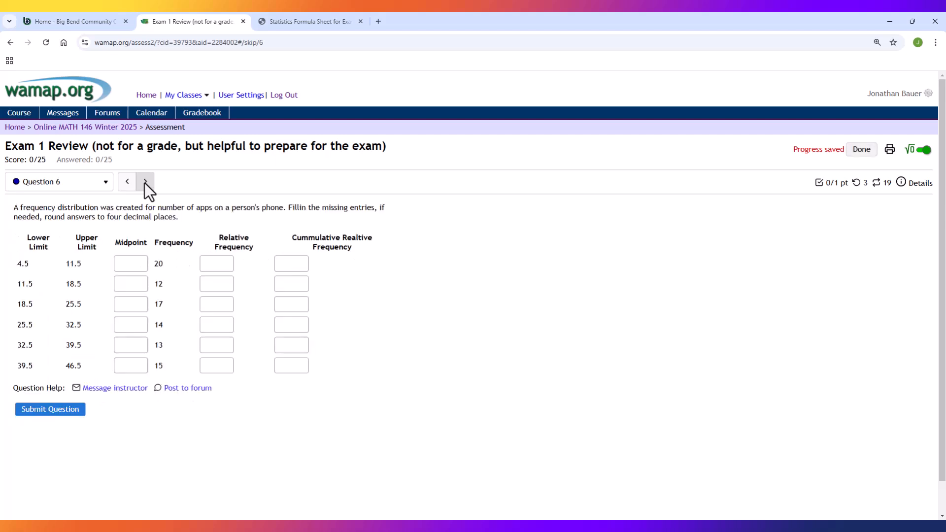
pyautogui.click(145, 182)
pyautogui.click(145, 182)
pyautogui.click(145, 182)
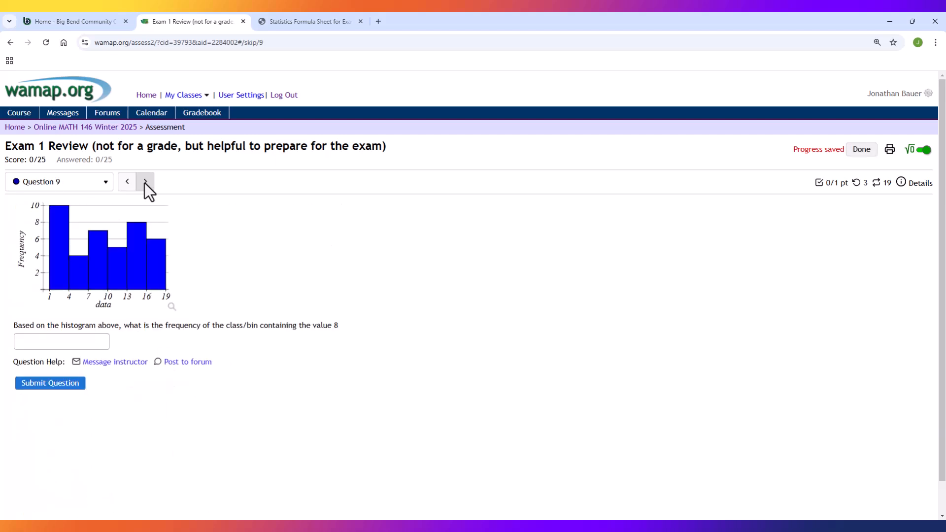
pyautogui.click(145, 182)
pyautogui.click(145, 182)
pyautogui.click(145, 183)
pyautogui.click(145, 182)
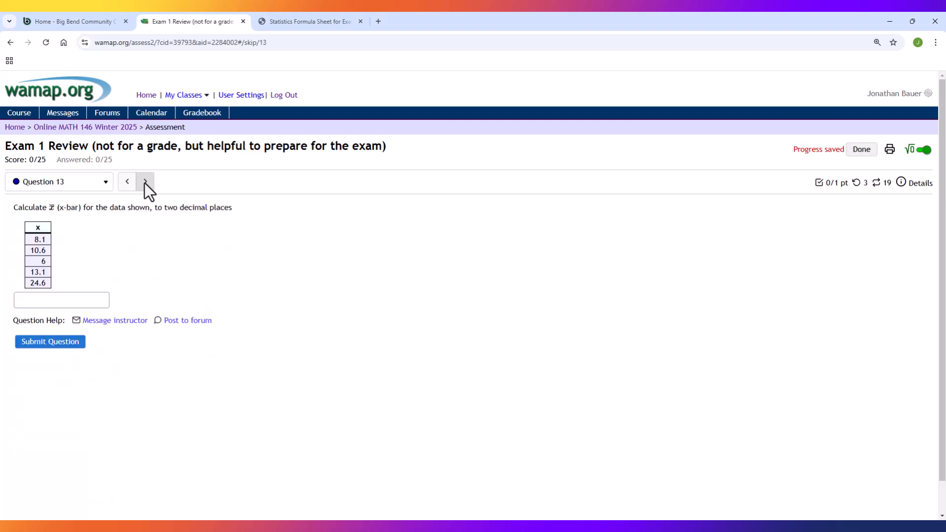
pyautogui.click(145, 182)
pyautogui.click(145, 183)
pyautogui.click(145, 182)
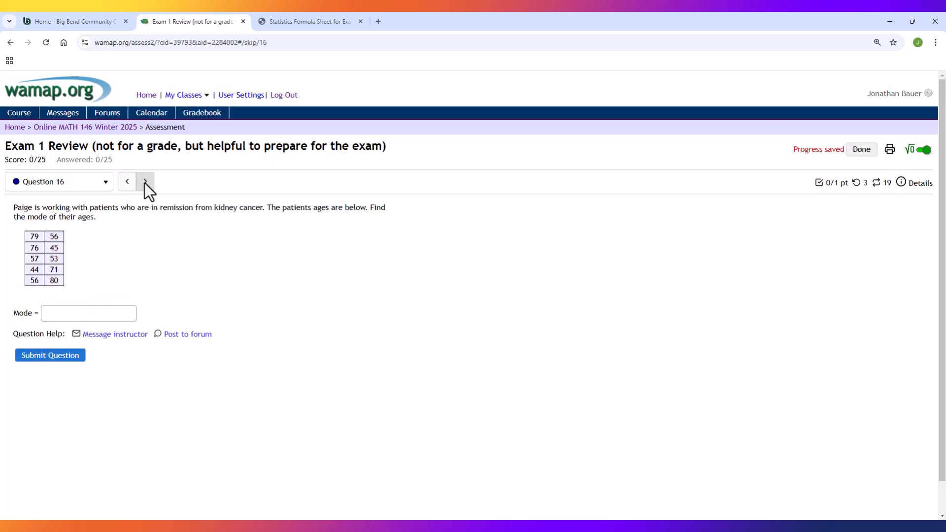
pyautogui.click(145, 182)
pyautogui.click(145, 182)
pyautogui.click(145, 182)
pyautogui.click(144, 182)
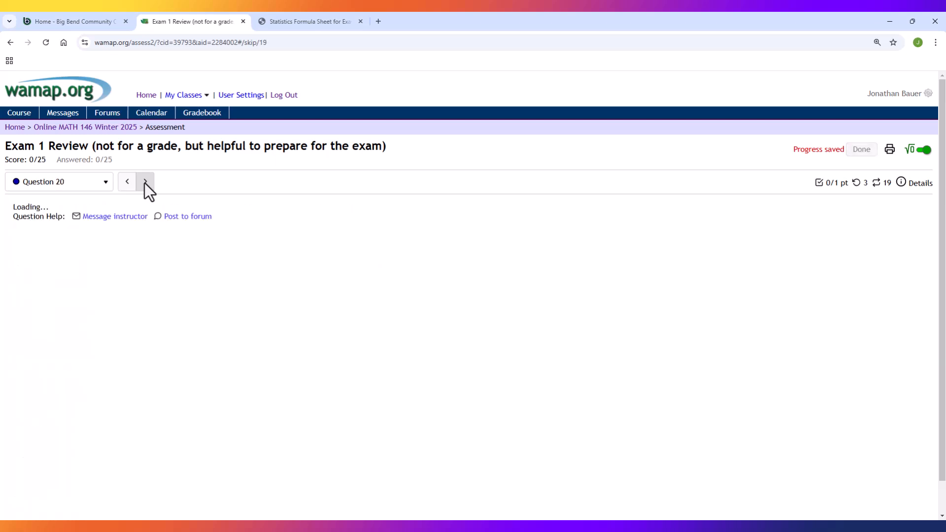
pyautogui.click(145, 182)
pyautogui.click(145, 182)
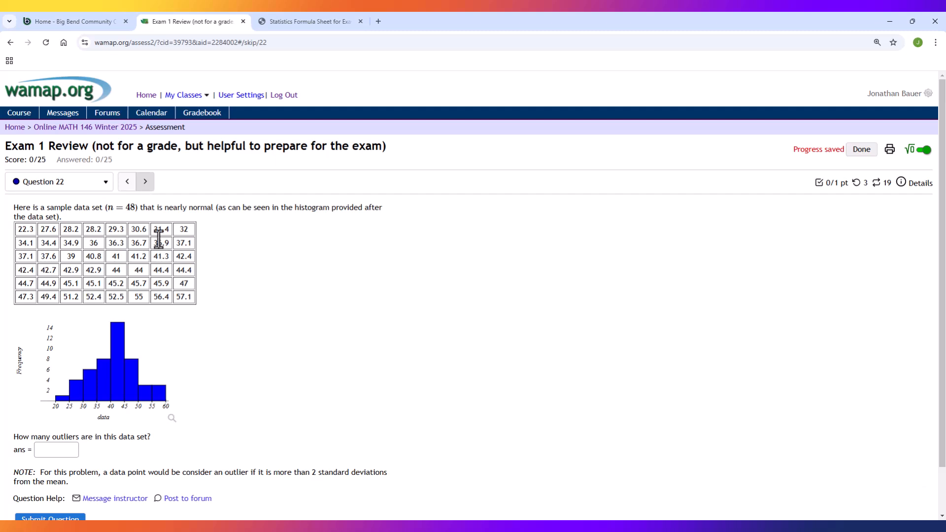
# - Copy all values of the sample data table in Question 22 and switch back to Excel
pyautogui.scroll(-1, 193, 328)
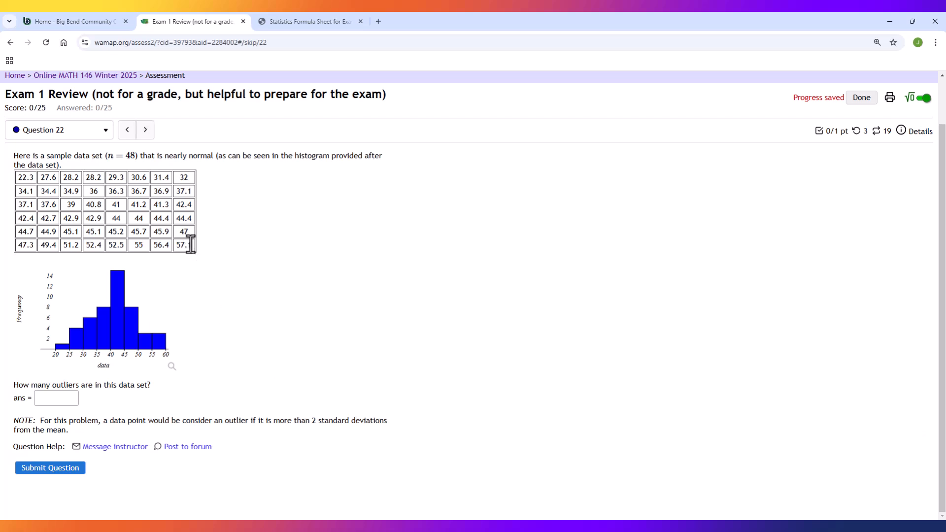
pyautogui.moveTo(190, 243); pyautogui.dragTo(17, 181)
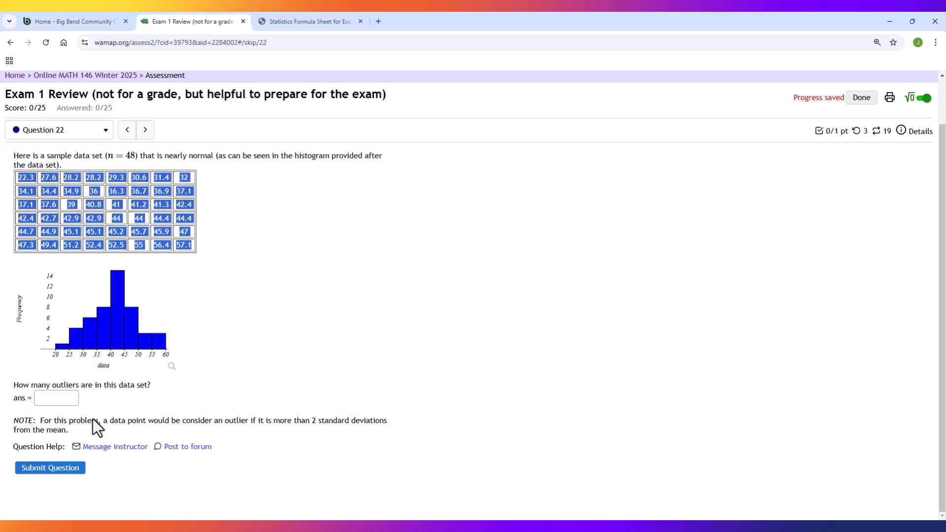
pyautogui.click(168, 526)
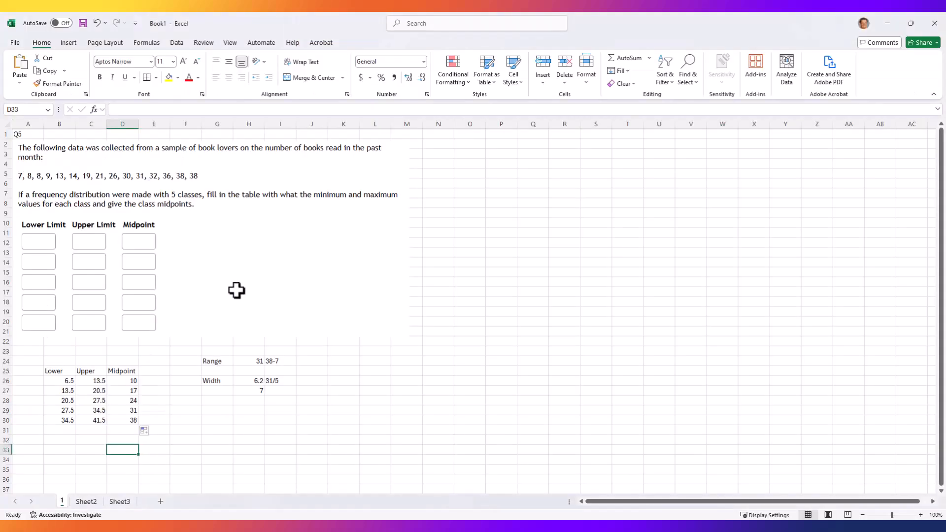
# - Open Sheet2 and enter the label Q20 in cell A1
pyautogui.click(86, 502)
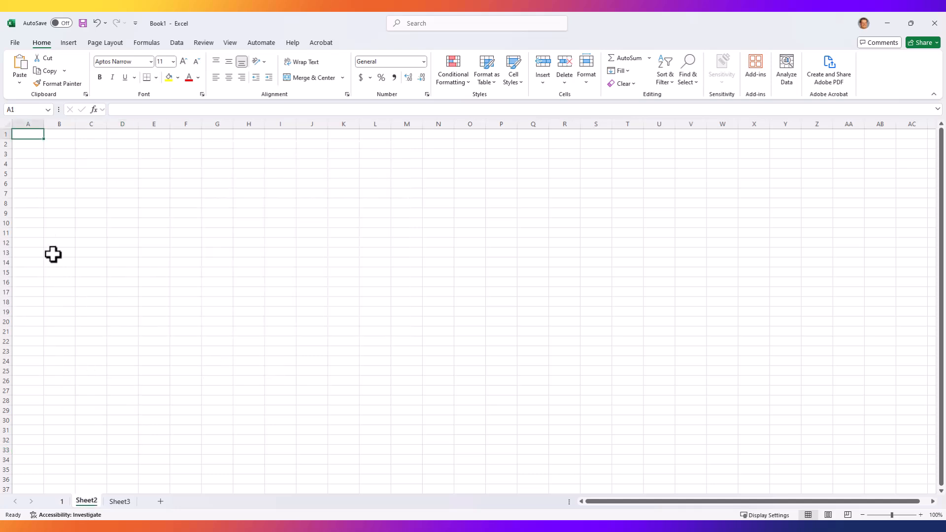
pyautogui.write('Q2')
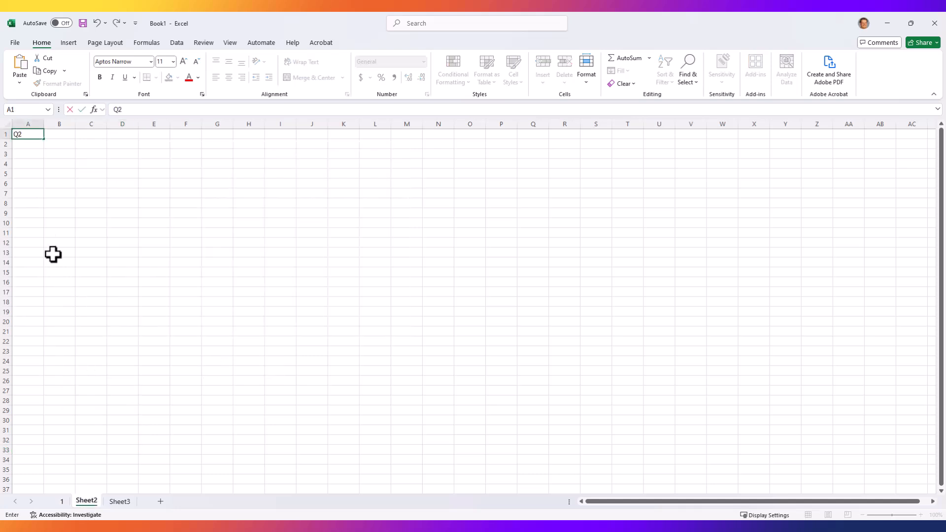
pyautogui.write('0')
pyautogui.press('Return')
pyautogui.press('Return')
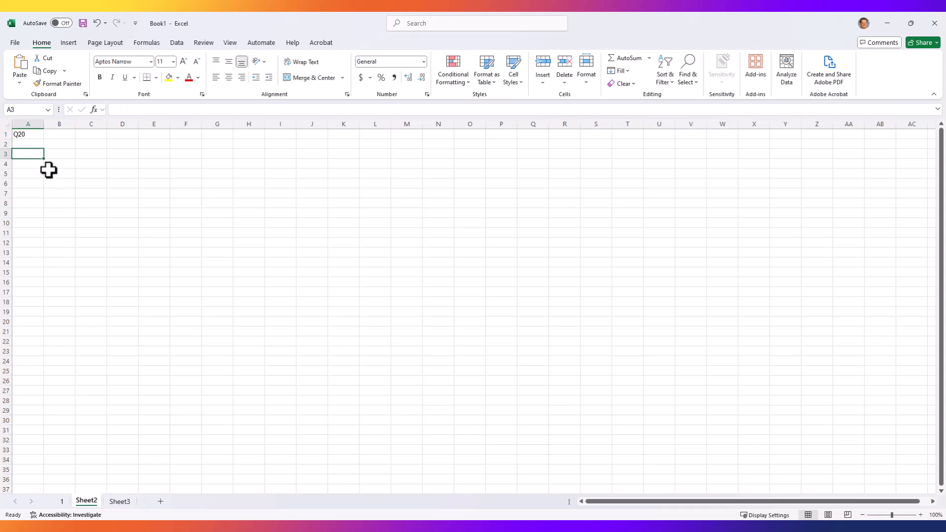
# - Paste the copied data set into the sheet from cell A3 as unformatted Text with Paste Special
pyautogui.rightClick(34, 154)
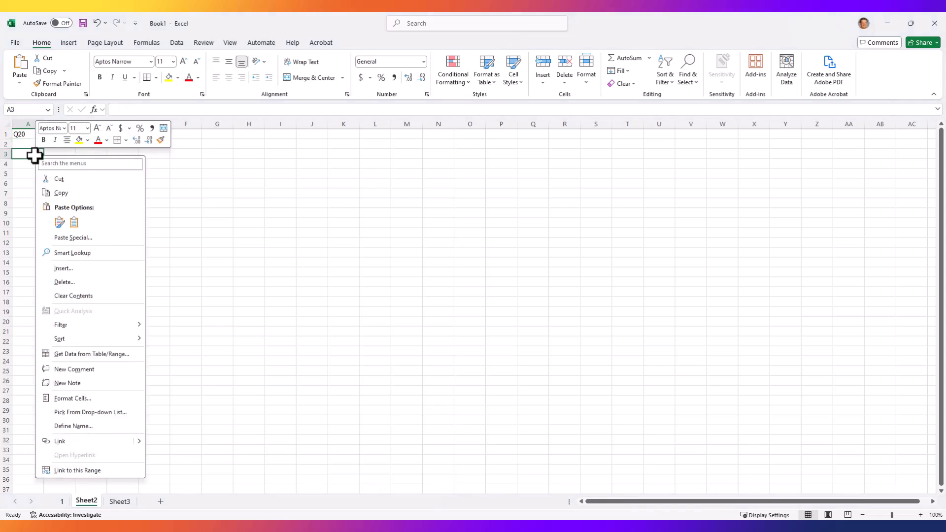
pyautogui.click(67, 237)
pyautogui.click(71, 184)
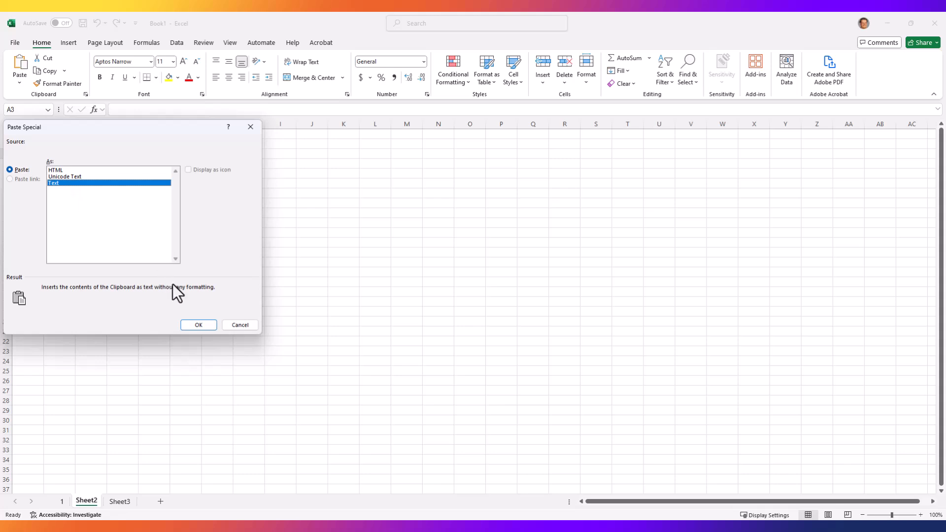
pyautogui.click(197, 326)
pyautogui.click(205, 249)
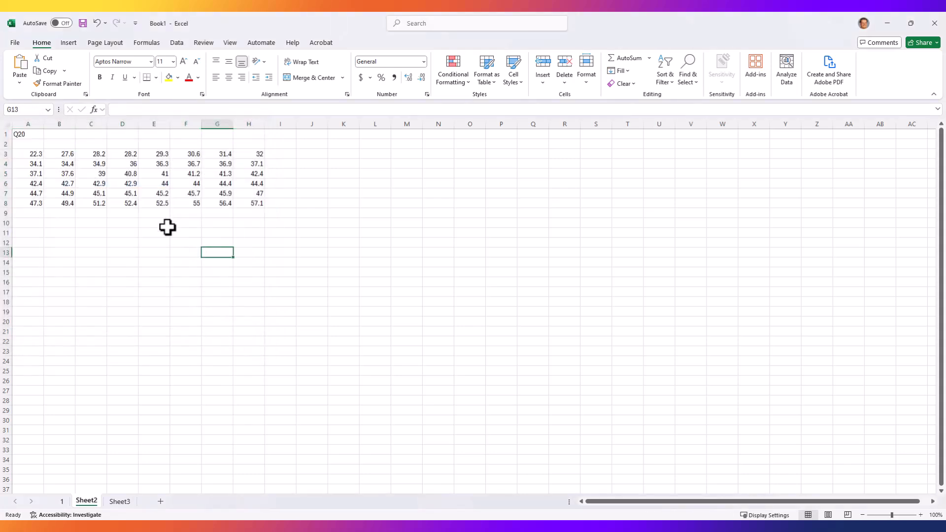
# - Label B11 "mean" and calculate the mean of the data set in C11 with =AVERAGE(A3:H8)
pyautogui.click(60, 231)
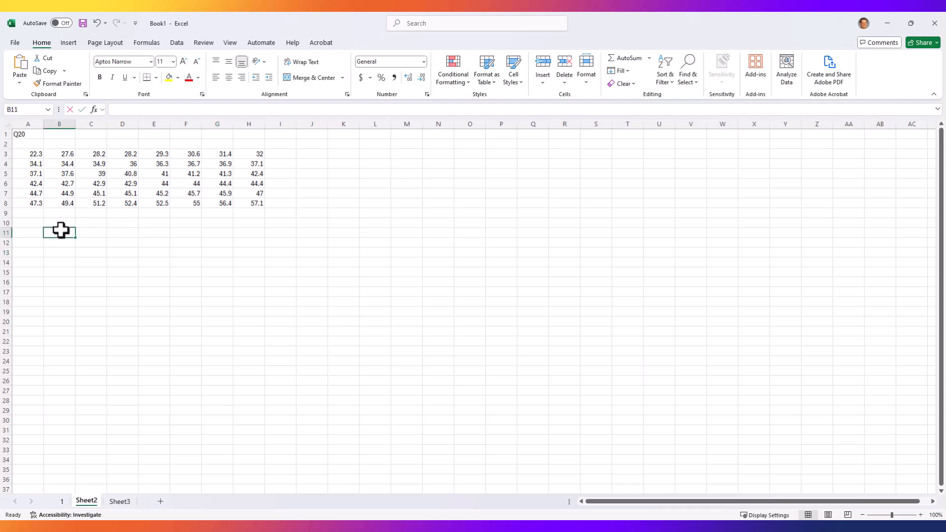
pyautogui.write('mean')
pyautogui.press('Tab')
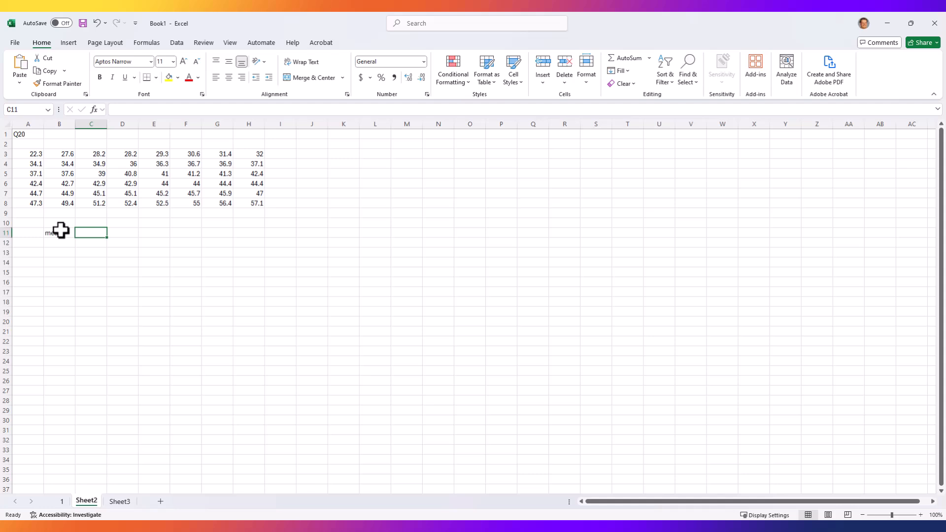
pyautogui.write('=av')
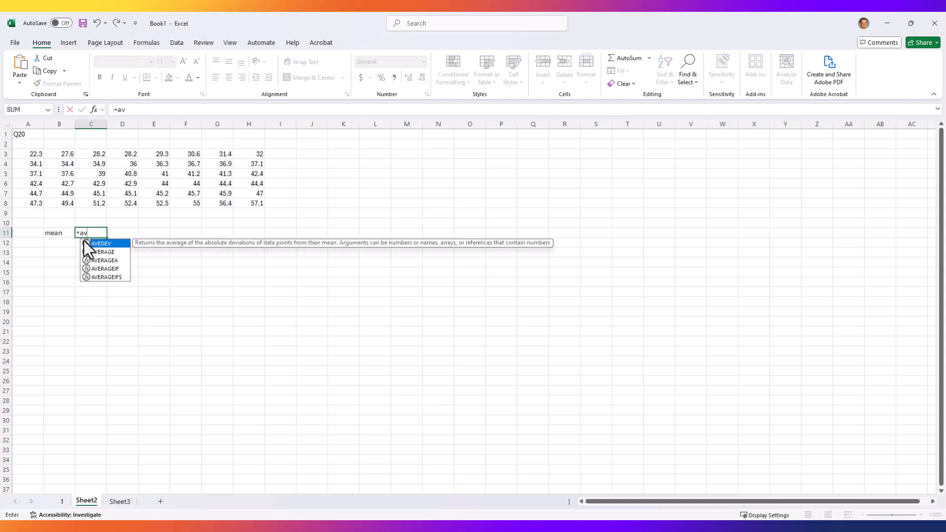
pyautogui.doubleClick(101, 252)
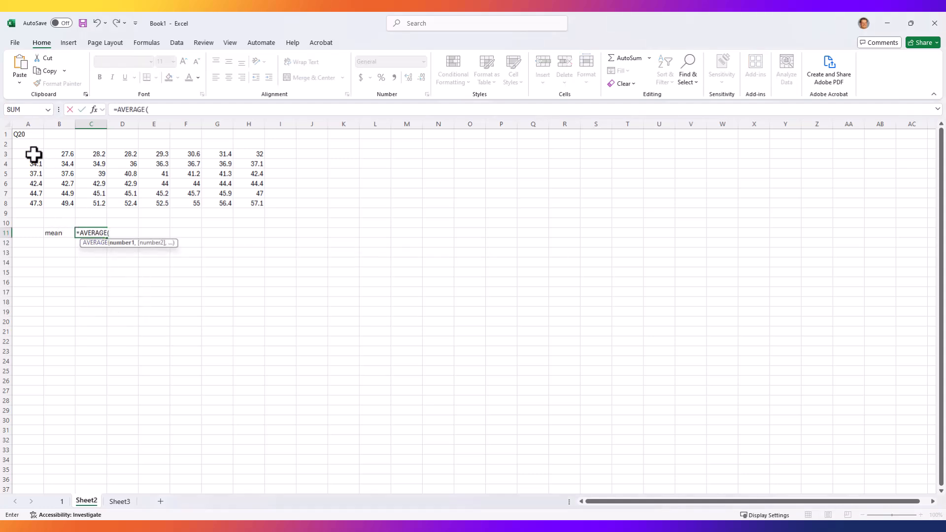
pyautogui.moveTo(34, 154); pyautogui.dragTo(247, 207)
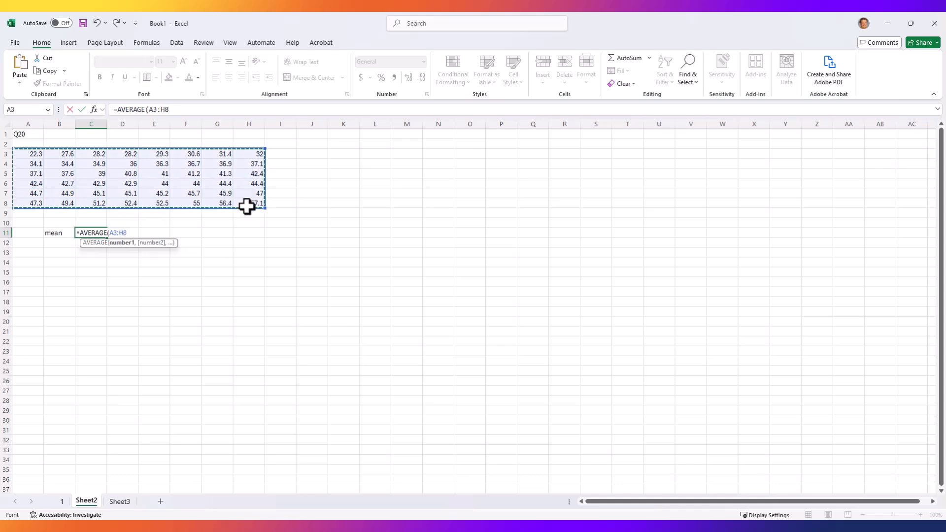
pyautogui.press('Return')
# - Copy the mean formula without its equals sign into D11 as the text AVERAGE(A3:H8)
pyautogui.press('Up')
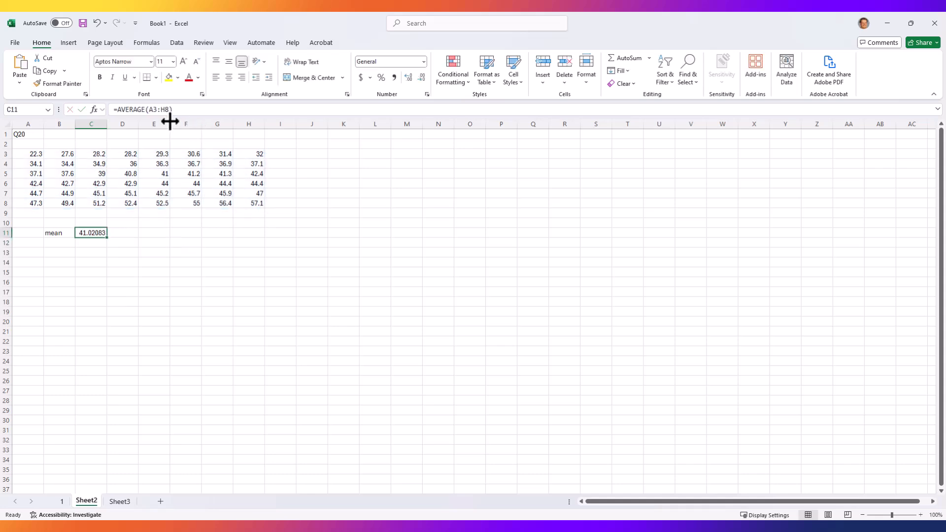
pyautogui.moveTo(180, 112); pyautogui.dragTo(114, 116)
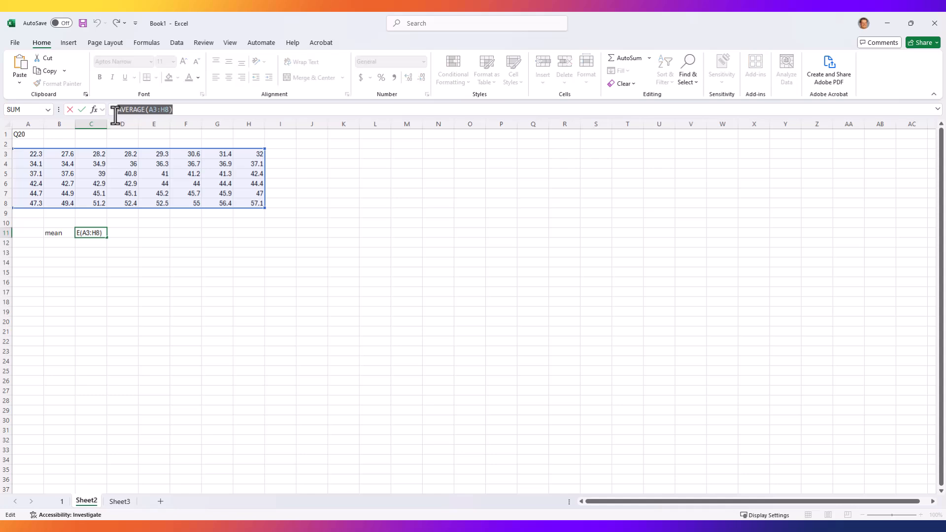
pyautogui.hotkey('ctrl', 'c')
pyautogui.press('Return')
pyautogui.press('Up')
pyautogui.press('Right')
pyautogui.hotkey('ctrl', 'v')
pyautogui.press('Down')
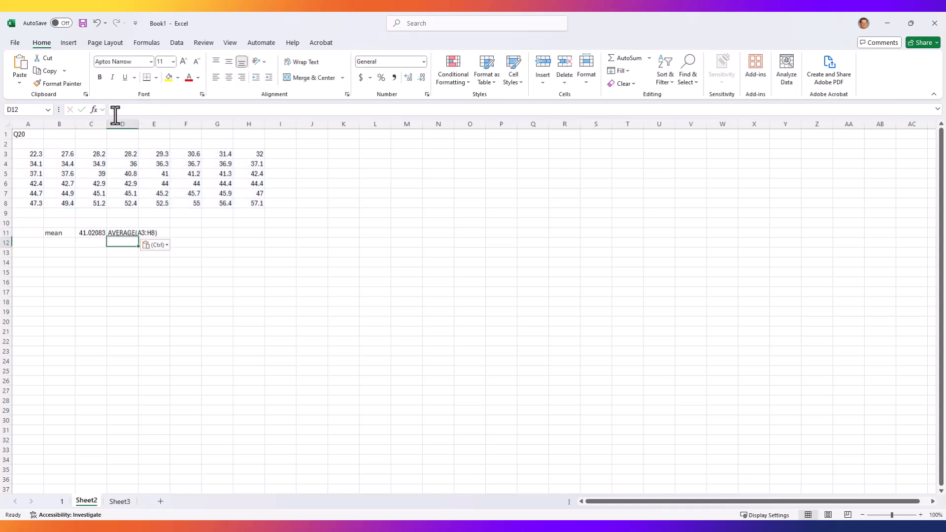
# - Label B13 "s" and calculate the sample standard deviation in C13 with =STDEV.S(A3:H8)
pyautogui.press('Down')
pyautogui.press('Left')
pyautogui.press('Left')
pyautogui.write('s')
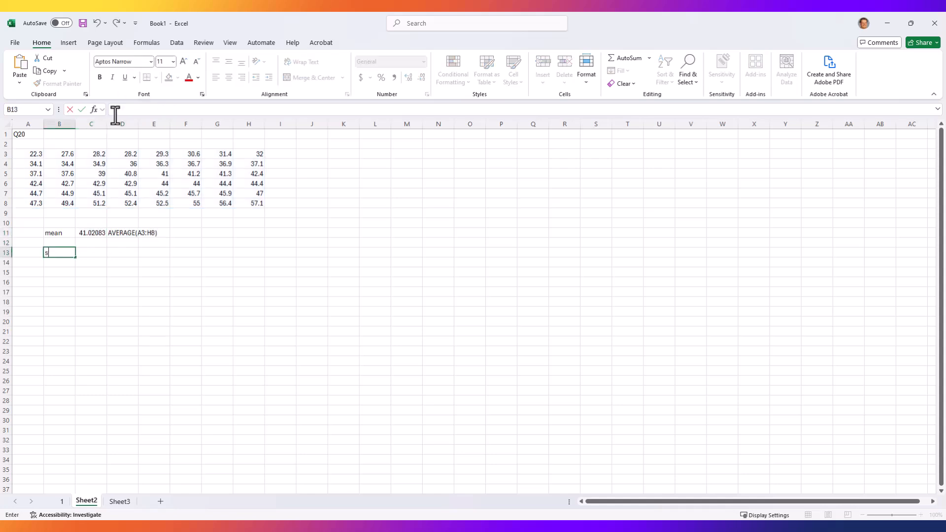
pyautogui.press('Right')
pyautogui.write('=st')
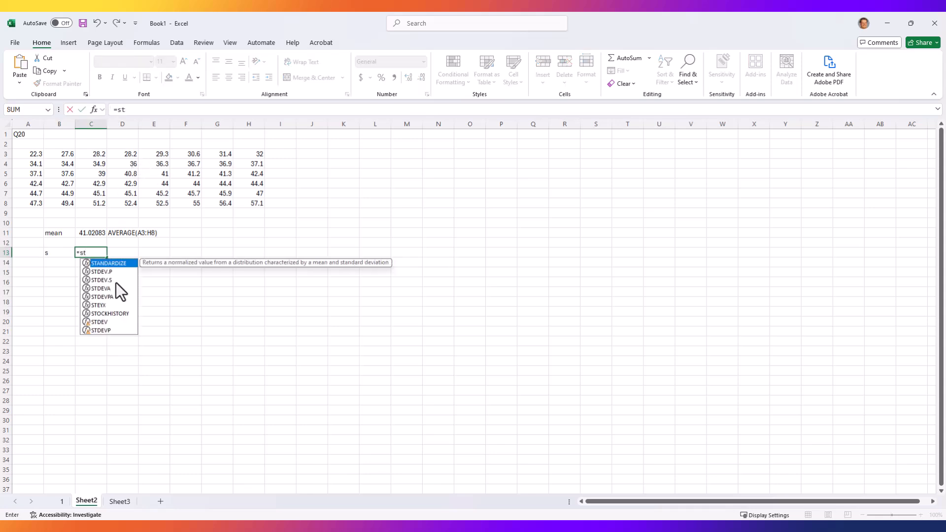
pyautogui.doubleClick(104, 280)
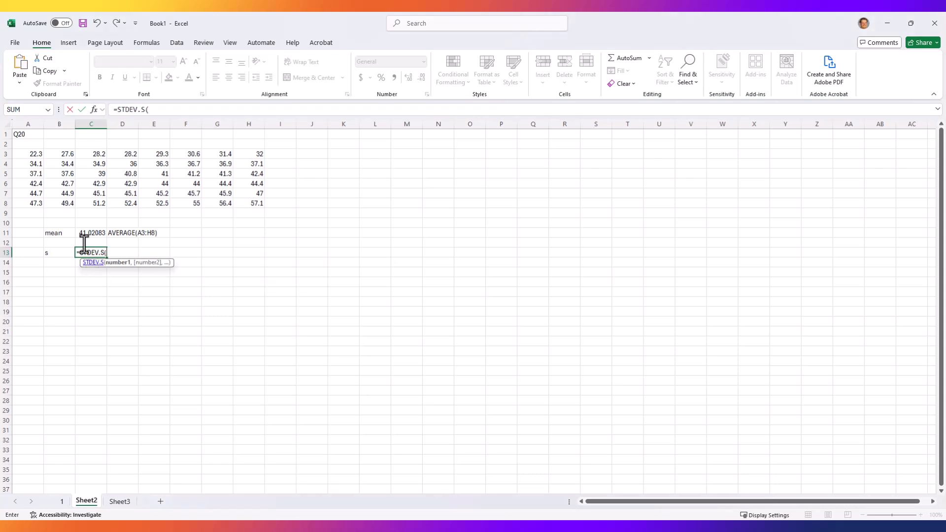
pyautogui.moveTo(32, 157); pyautogui.dragTo(240, 202)
pyautogui.press('Return')
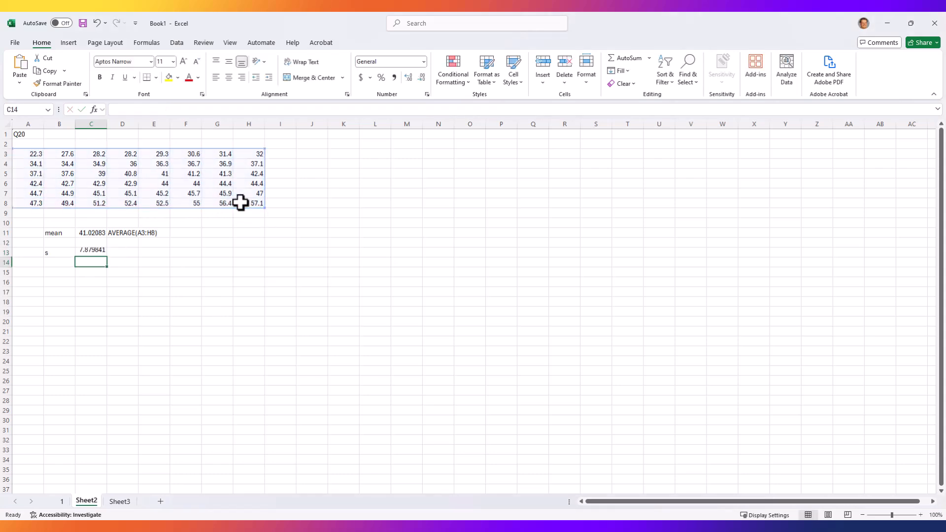
# - Copy the standard deviation formula without its equals sign into D13 as the text STDEV.S(A3:H8)
pyautogui.press('Up')
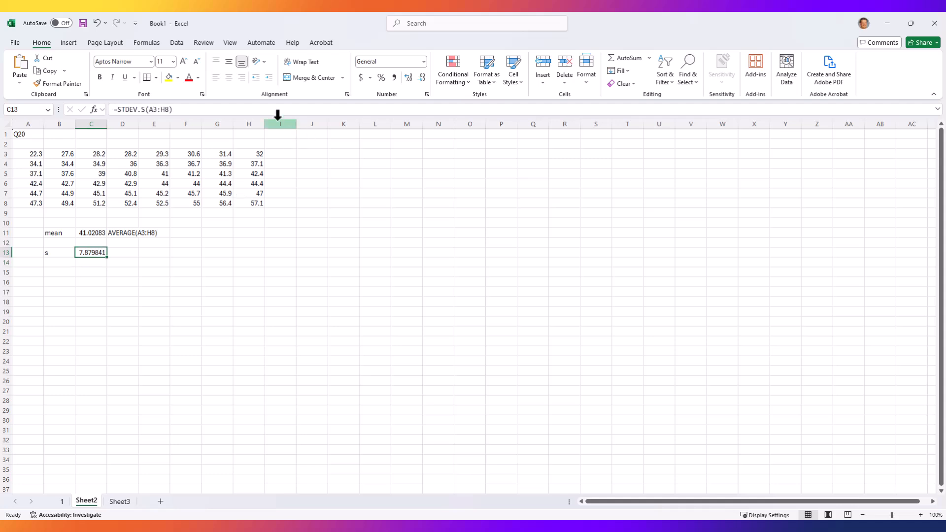
pyautogui.moveTo(192, 109); pyautogui.dragTo(116, 110)
pyautogui.hotkey('ctrl', 'c')
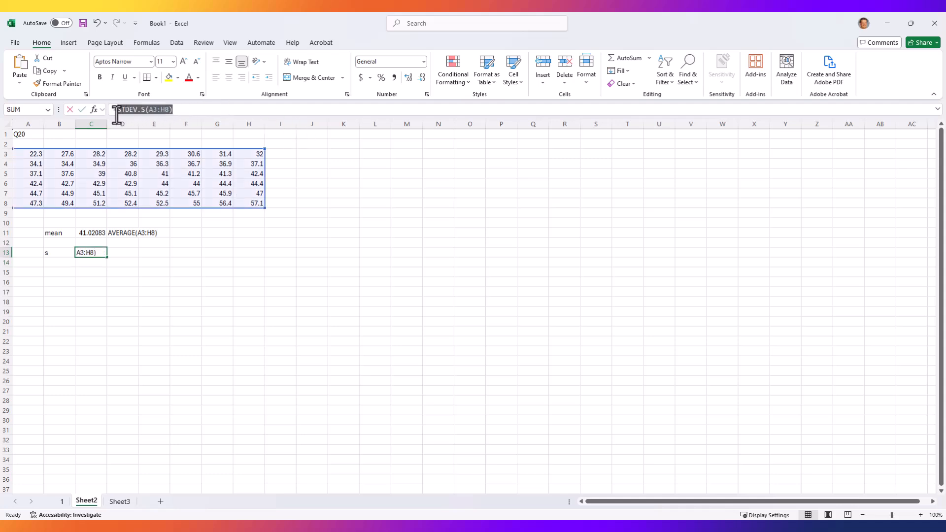
pyautogui.press('Return')
pyautogui.press('Up')
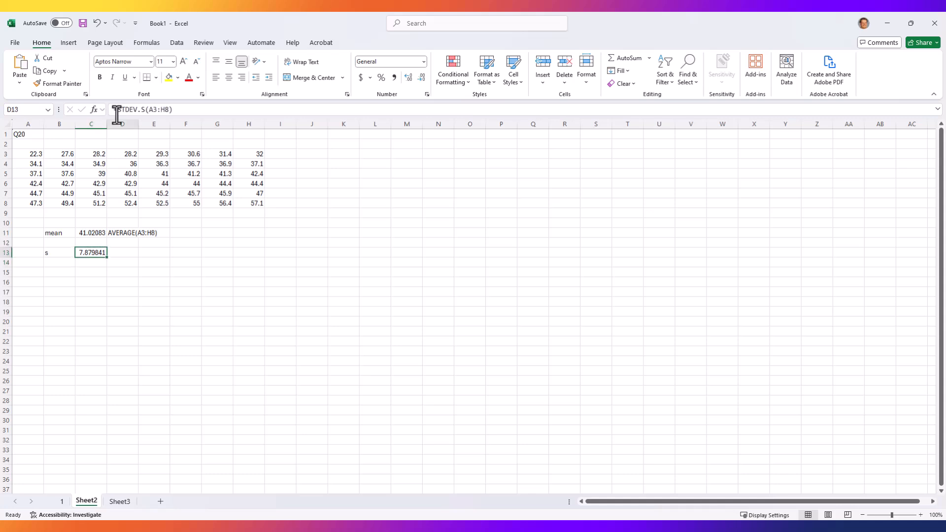
pyautogui.press('Right')
pyautogui.hotkey('ctrl', 'v')
pyautogui.press('Down')
pyautogui.press('Down')
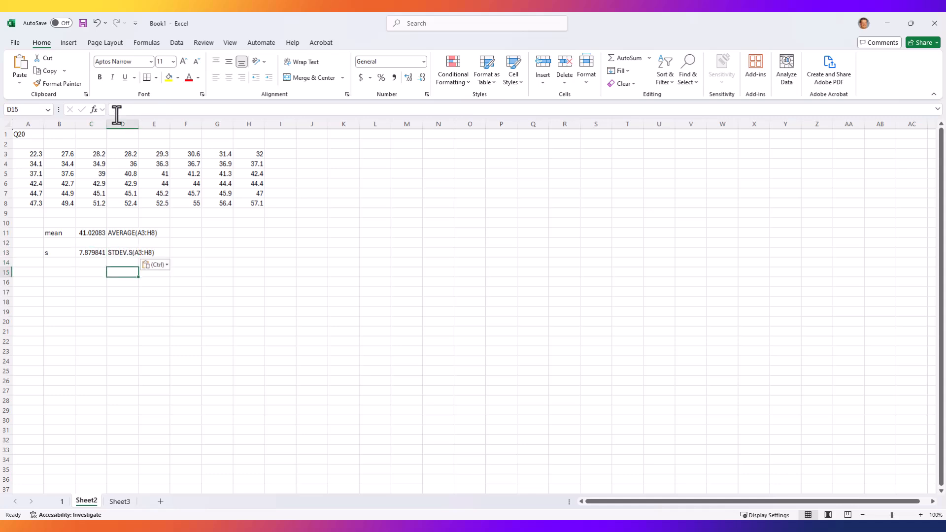
# - Label B15 "Lower limit" and calculate the mean minus two standard deviations in C15 with =C11-2*C13
pyautogui.click(67, 272)
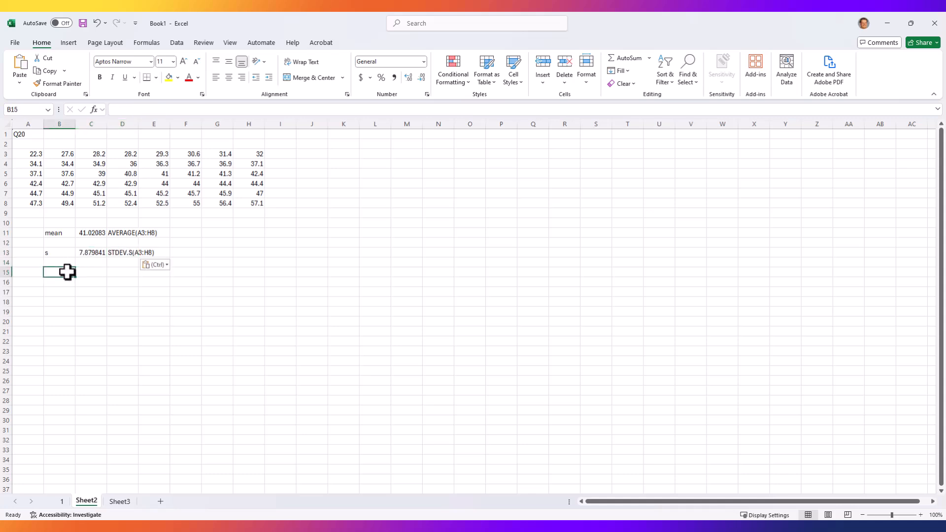
pyautogui.write('Lower')
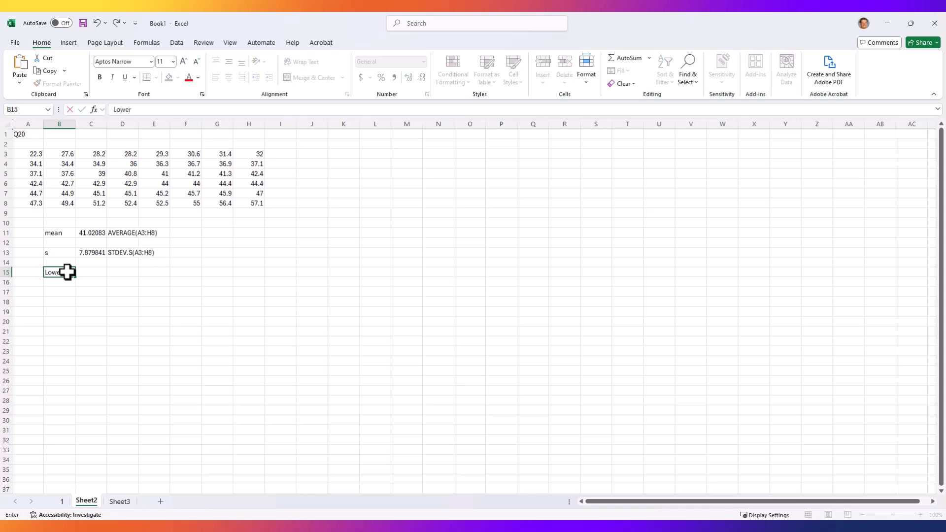
pyautogui.write(' limit')
pyautogui.press('Tab')
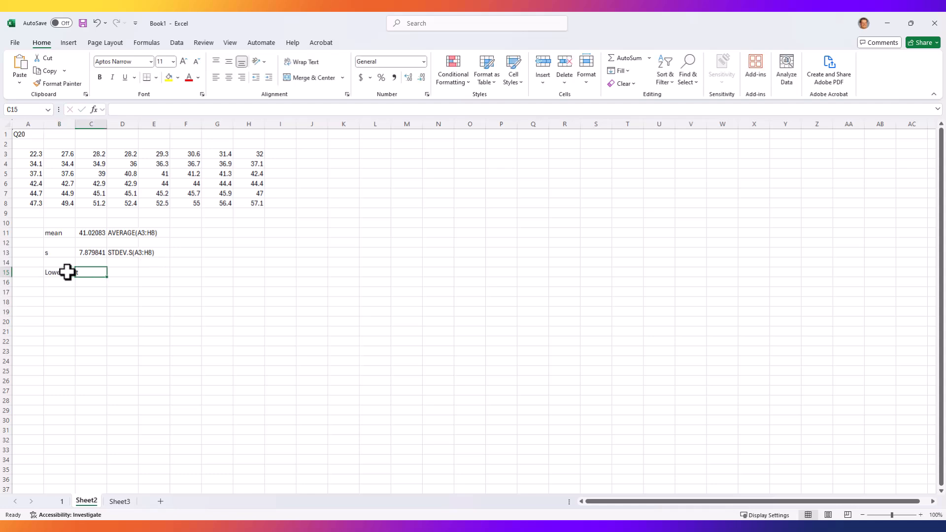
pyautogui.write('=')
pyautogui.click(98, 232)
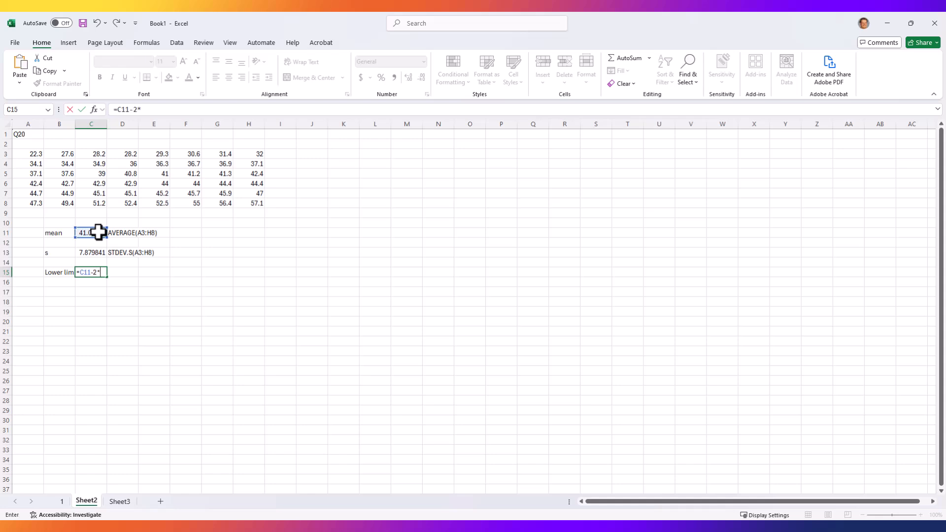
pyautogui.write('-2*')
pyautogui.click(91, 254)
pyautogui.press('Return')
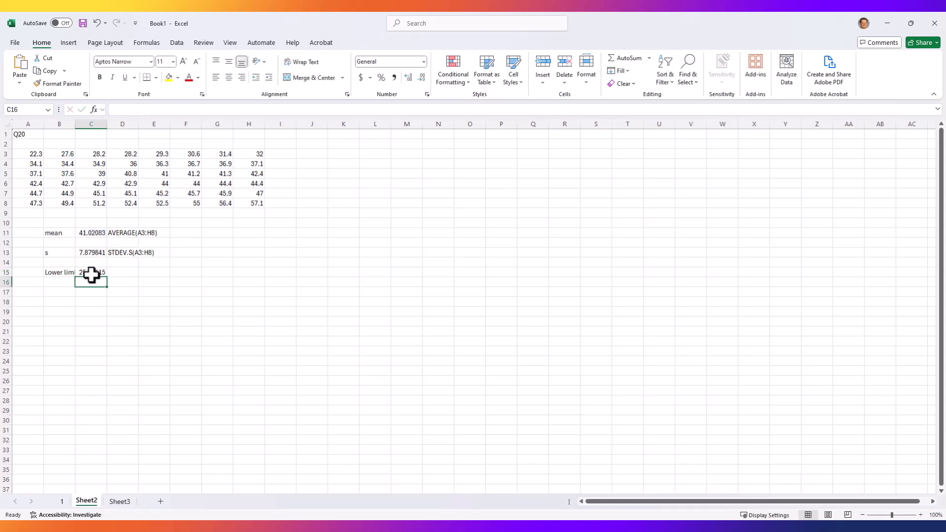
# - Copy the lower limit formula without its equals sign into D15 as the text C11-2*C13
pyautogui.click(92, 272)
pyautogui.moveTo(154, 109); pyautogui.dragTo(117, 109)
pyautogui.hotkey('ctrl', 'c')
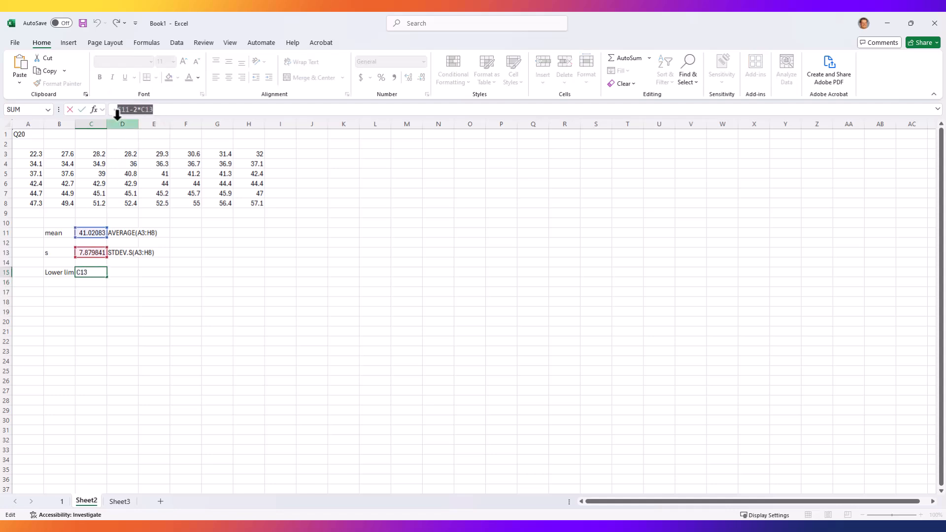
pyautogui.press('Return')
pyautogui.press('Up')
pyautogui.press('Right')
pyautogui.hotkey('ctrl', 'v')
pyautogui.press('Return')
# - Label B17 "Upper limit" and calculate the mean plus two standard deviations in C17 with =C11+2*C13
pyautogui.press('Down')
pyautogui.press('Left')
pyautogui.press('Left')
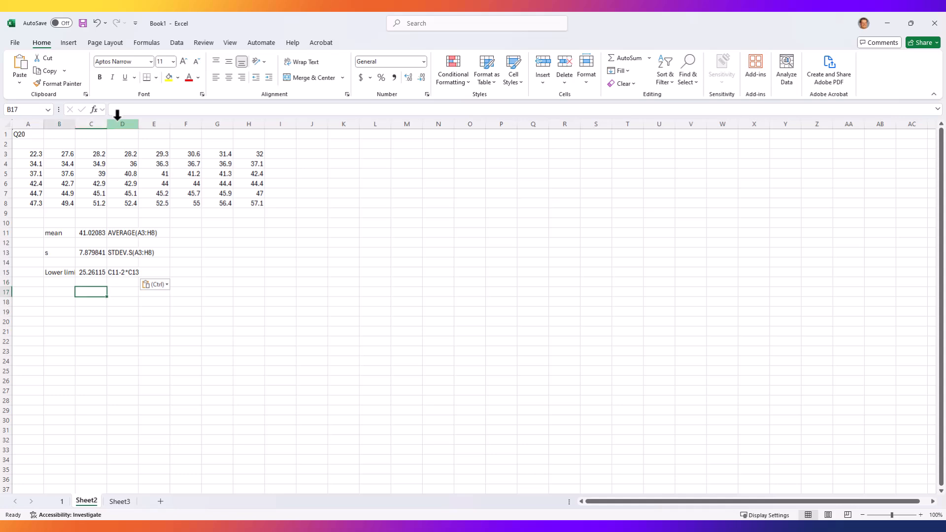
pyautogui.write('U')
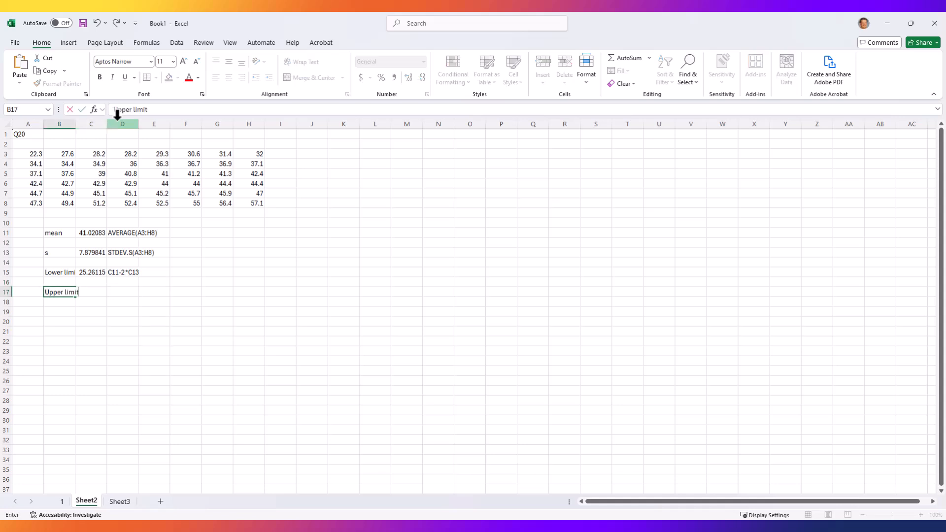
pyautogui.write('pper limit')
pyautogui.press('Tab')
pyautogui.write('=')
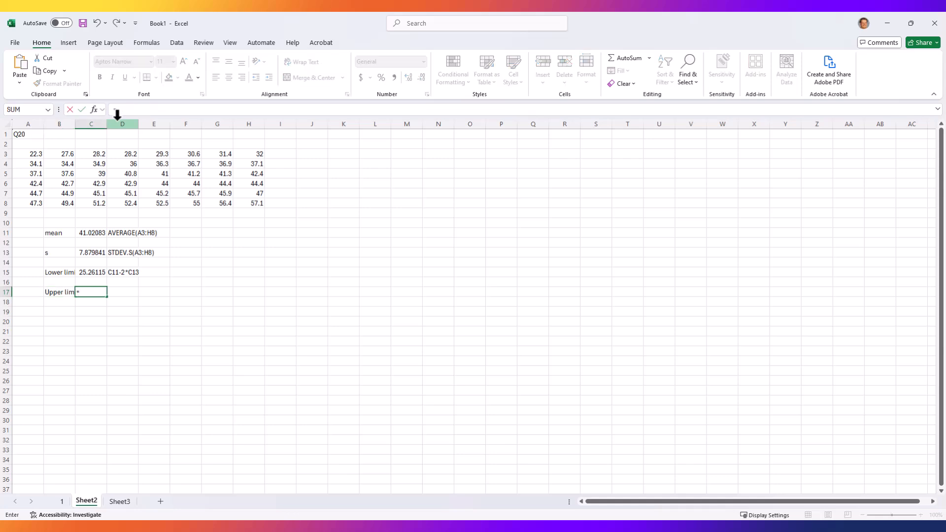
pyautogui.click(90, 231)
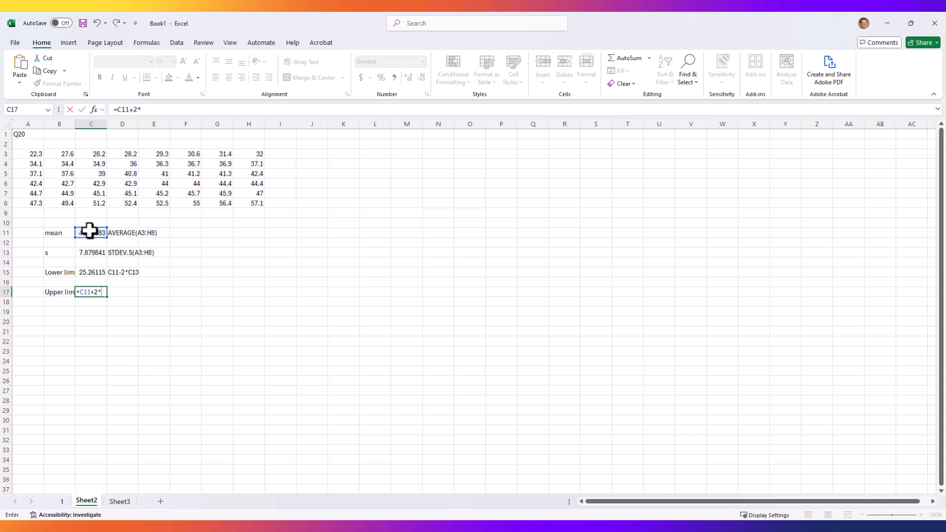
pyautogui.click(88, 253)
pyautogui.press('Return')
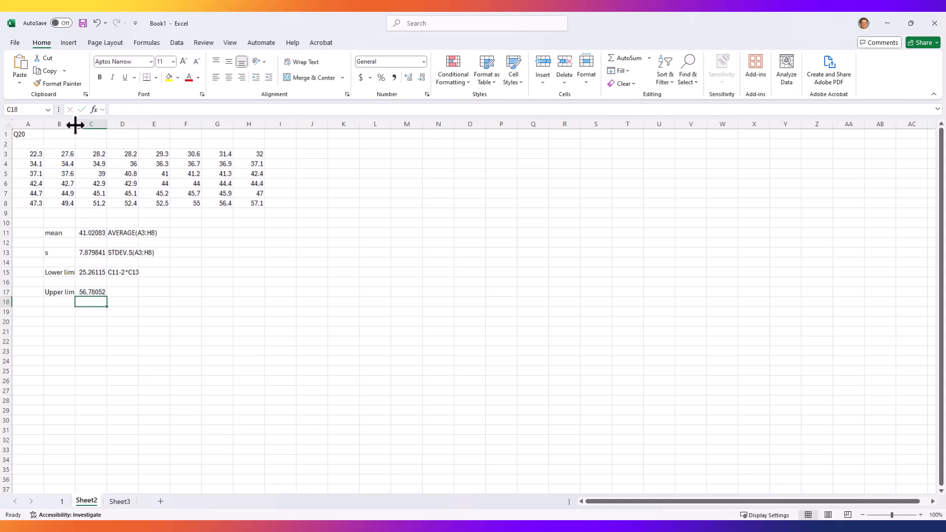
# - Widen column B to fit its labels, and copy the upper limit formula without its equals sign into D17 as the text C11+2*C13
pyautogui.moveTo(76, 125); pyautogui.dragTo(80, 126)
pyautogui.click(160, 292)
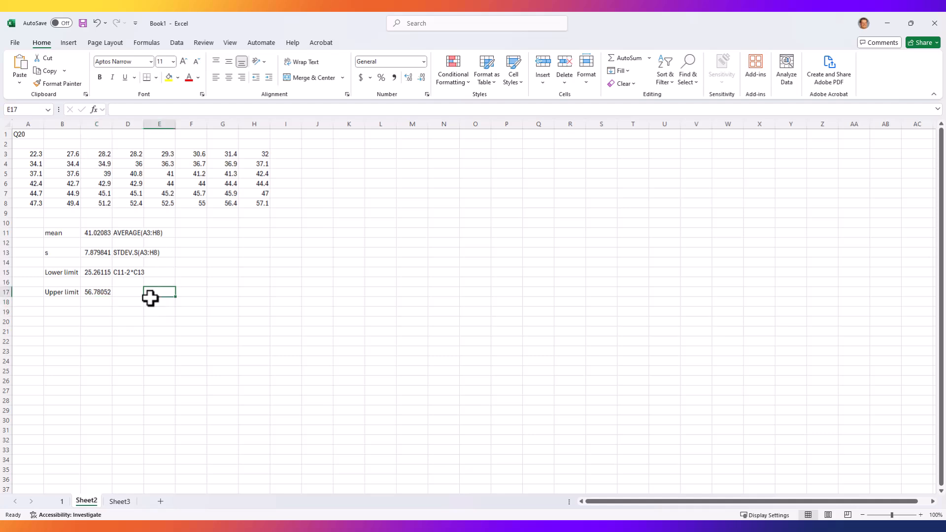
pyautogui.click(99, 292)
pyautogui.moveTo(154, 110); pyautogui.dragTo(119, 117)
pyautogui.hotkey('ctrl', 'c')
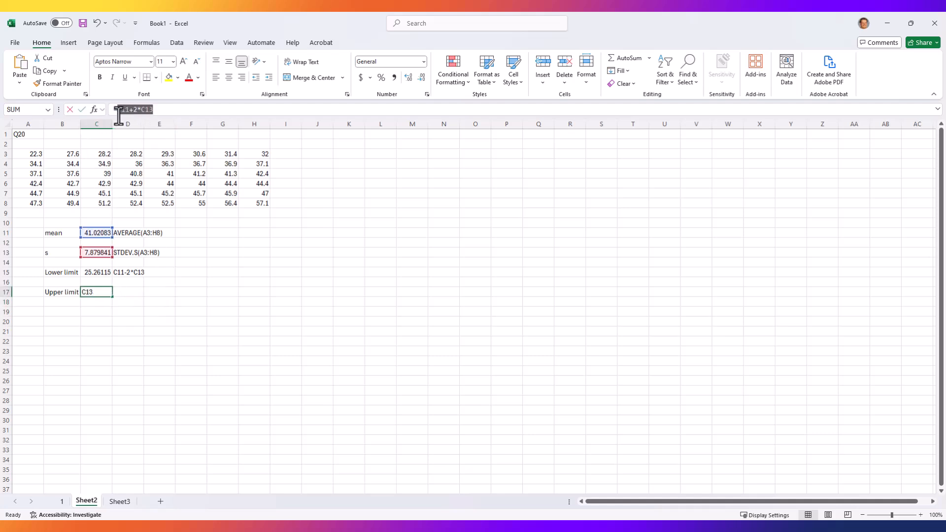
pyautogui.press('Return')
pyautogui.press('Up')
pyautogui.press('Up')
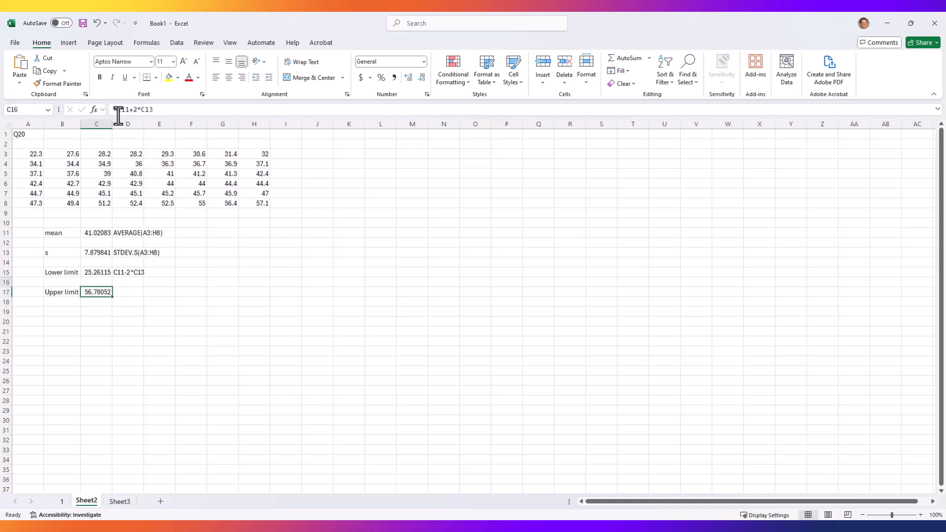
pyautogui.press('Right')
pyautogui.press('Down')
pyautogui.hotkey('ctrl', 'v')
pyautogui.press('Down')
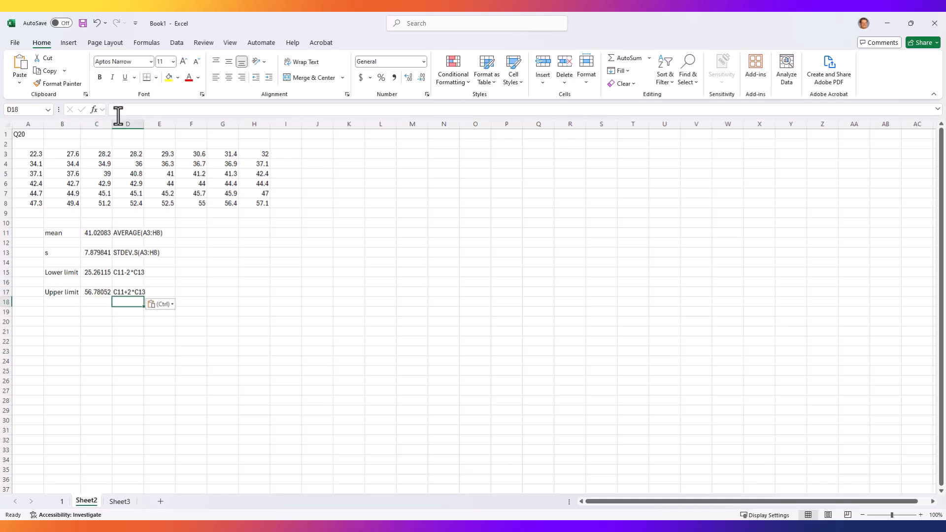
# - Check the data set against the lower and upper limits and fill the outlier cells A3 and H8 with yellow
pyautogui.moveTo(36, 154); pyautogui.dragTo(248, 203)
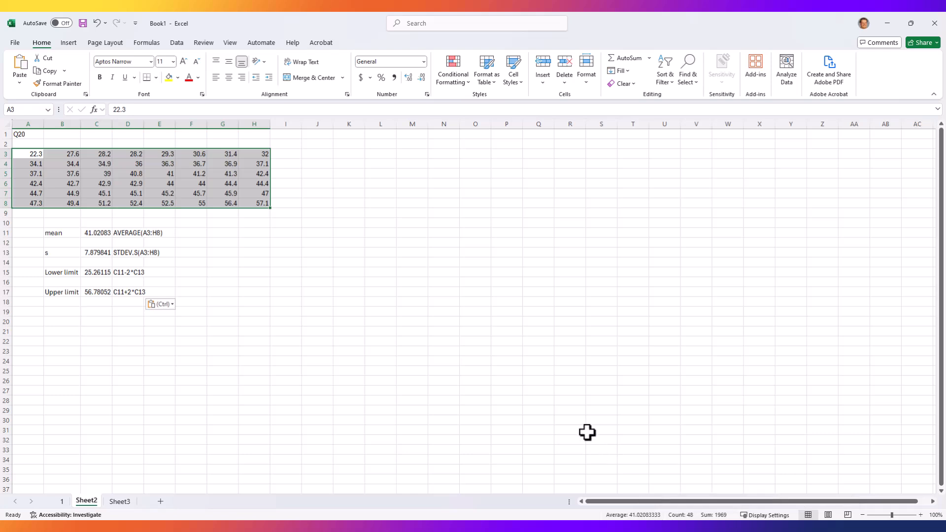
pyautogui.click(171, 332)
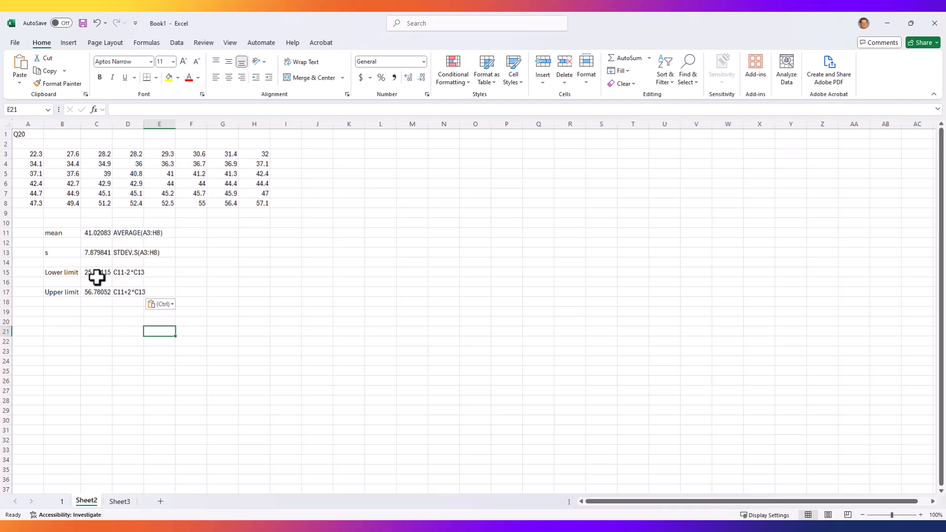
pyautogui.click(33, 154)
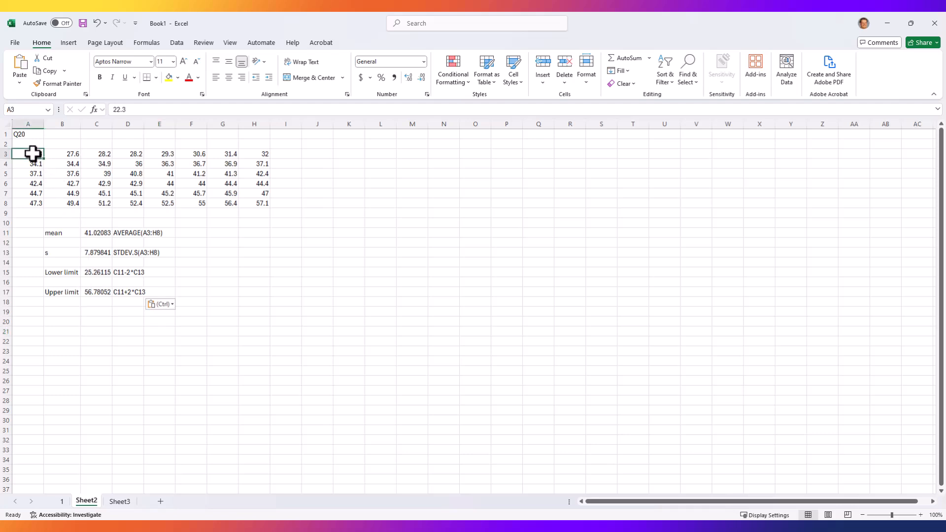
pyautogui.click(169, 78)
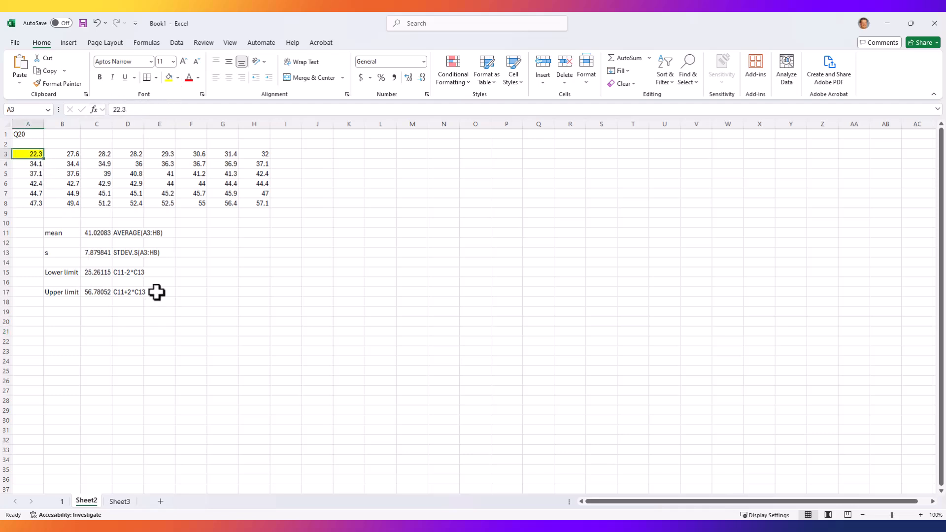
pyautogui.click(102, 292)
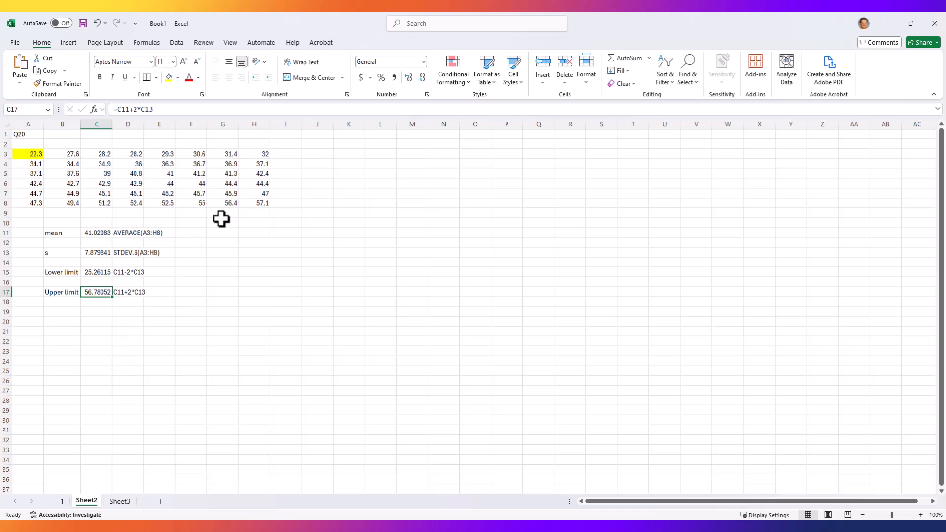
pyautogui.click(253, 203)
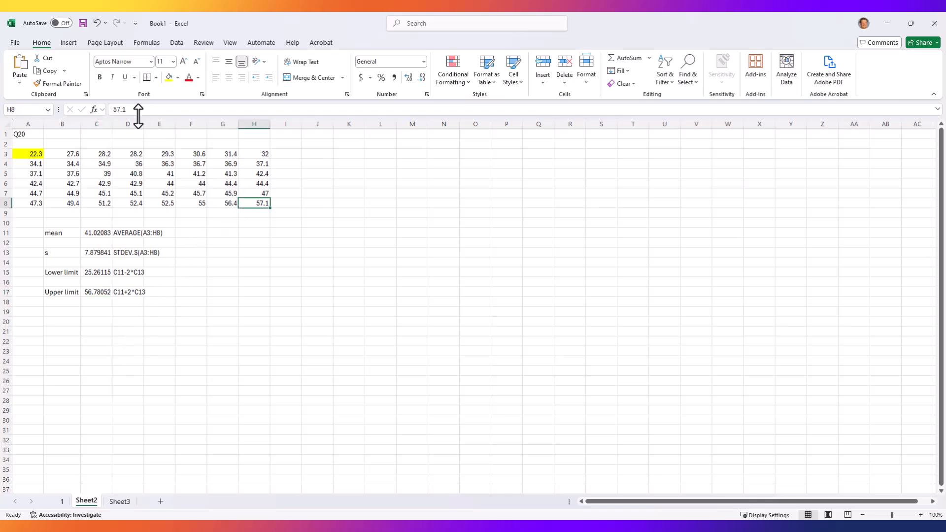
pyautogui.click(169, 78)
# - Enter the answer "2 outliers" in H14
pyautogui.click(261, 259)
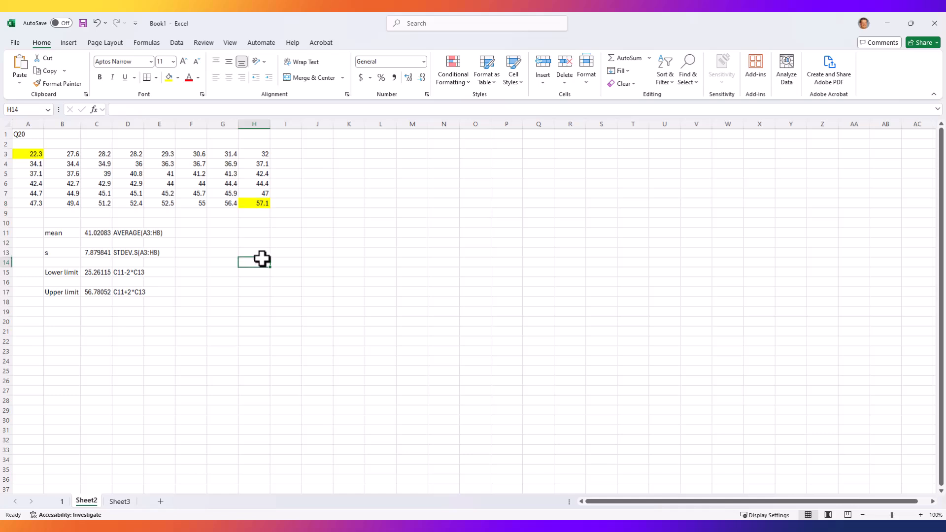
pyautogui.write('2 outliers')
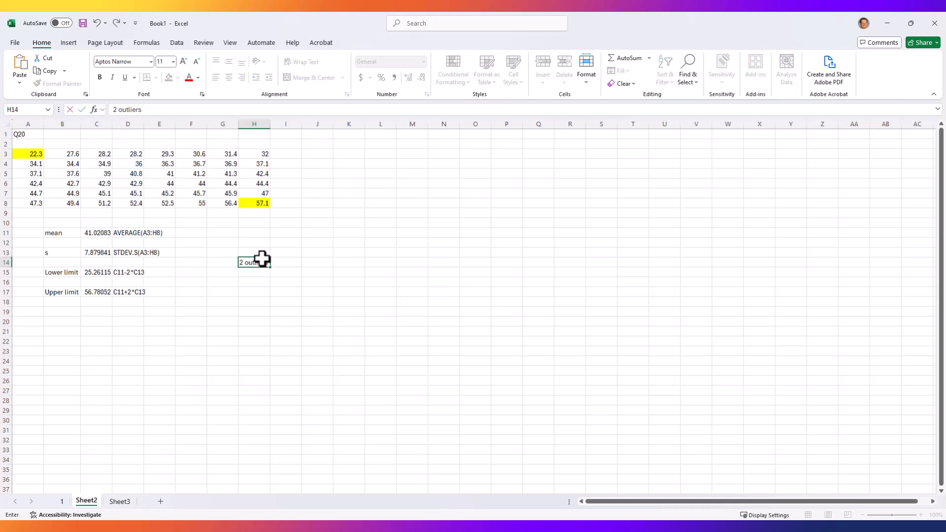
pyautogui.press('Return')
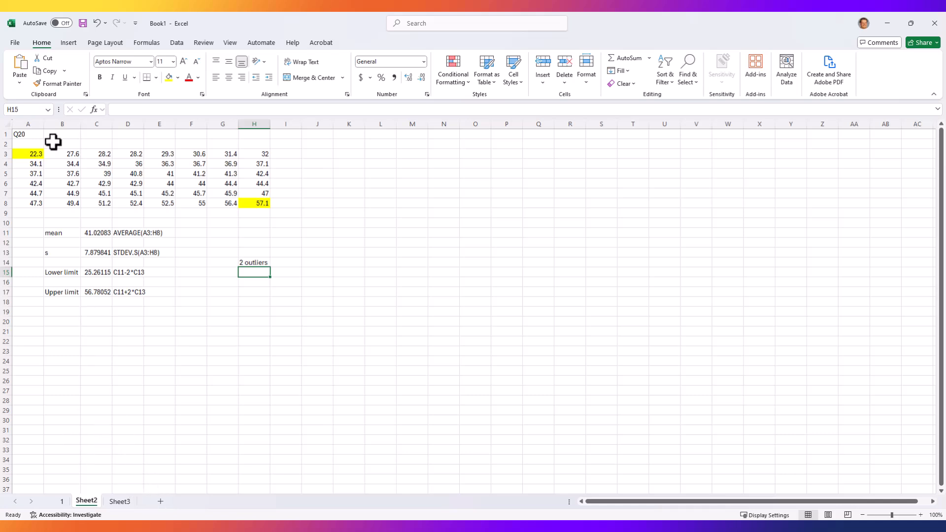
pyautogui.click(17, 42)
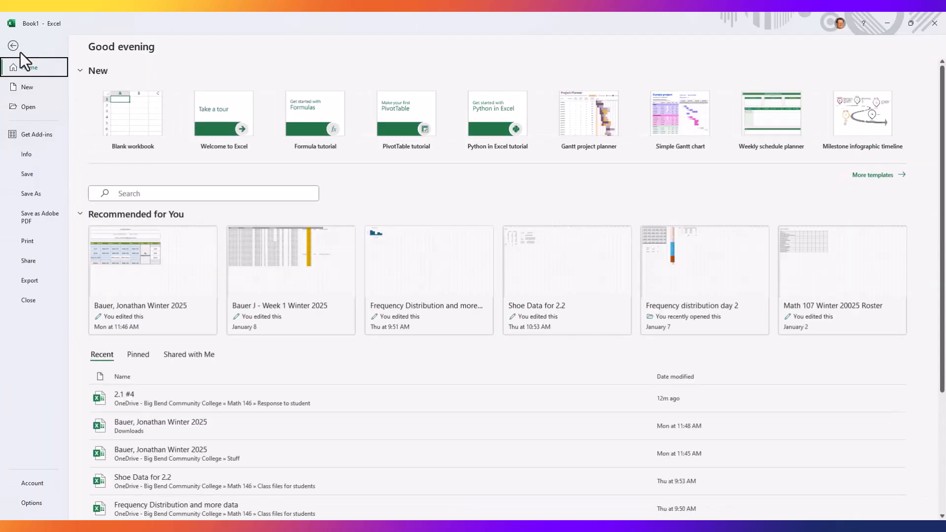
pyautogui.click(33, 197)
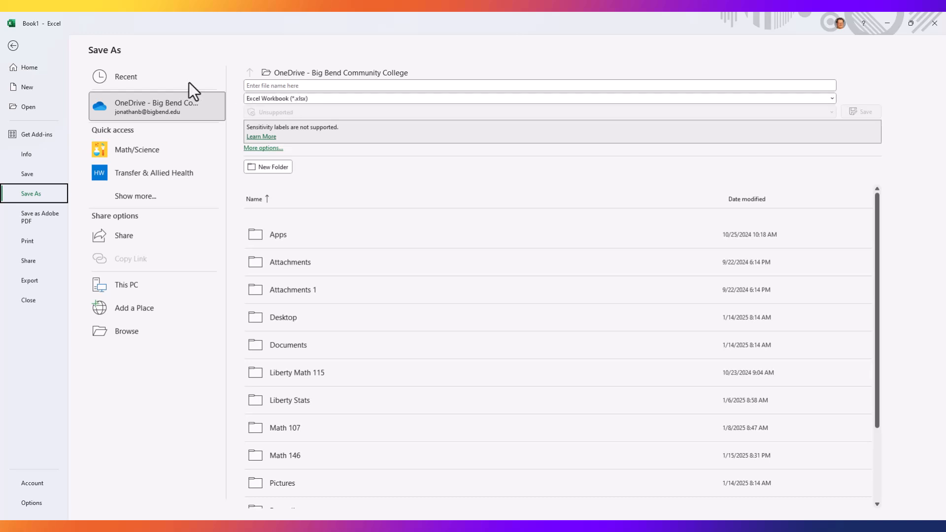
pyautogui.click(13, 47)
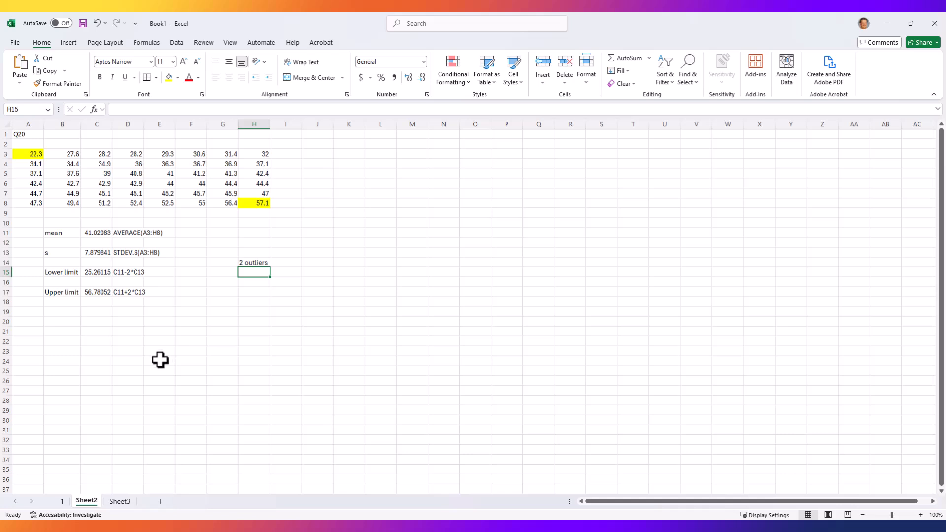
# - Add a new blank worksheet after Sheet2 and return to Sheet2
pyautogui.click(160, 501)
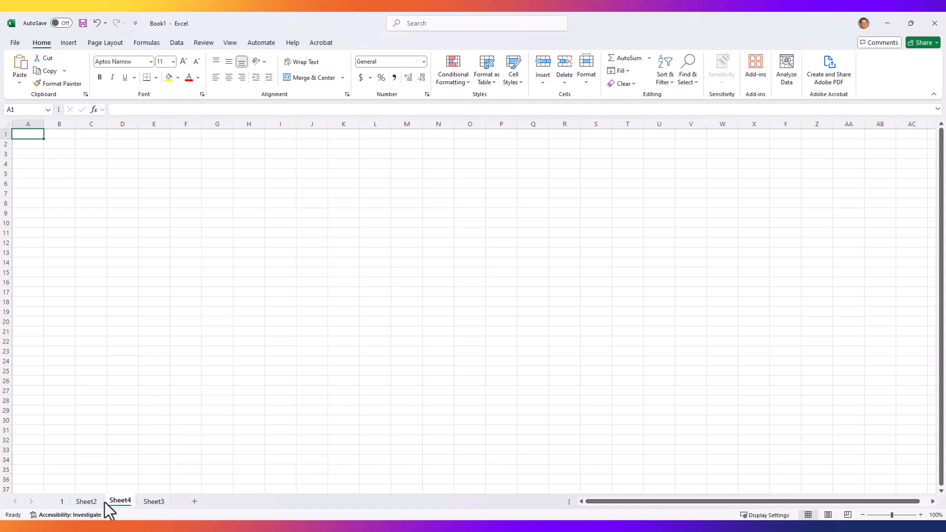
pyautogui.click(86, 501)
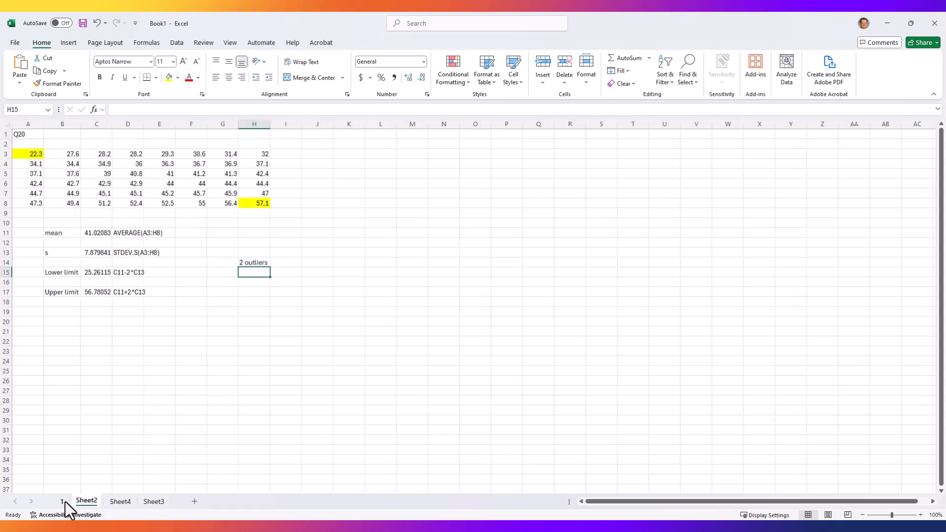